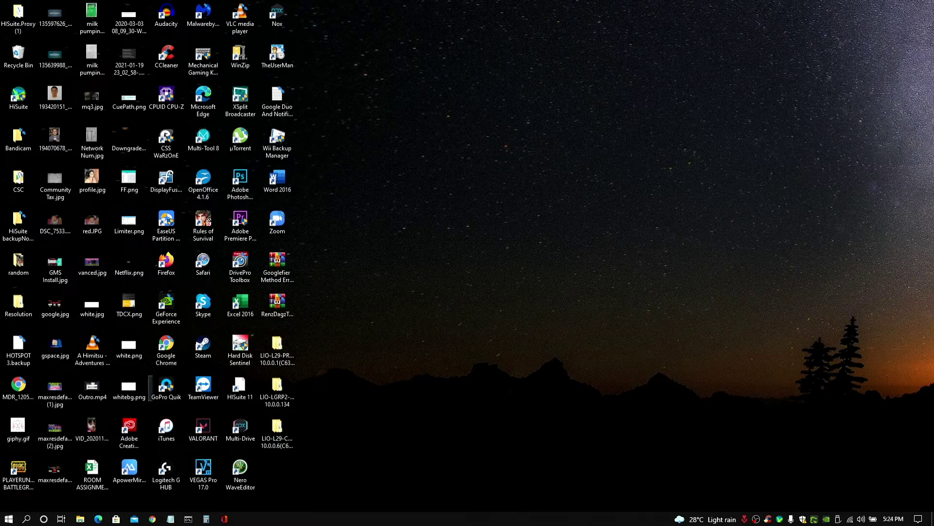
Open the Windows Start menu from the taskbar.
click(9, 518)
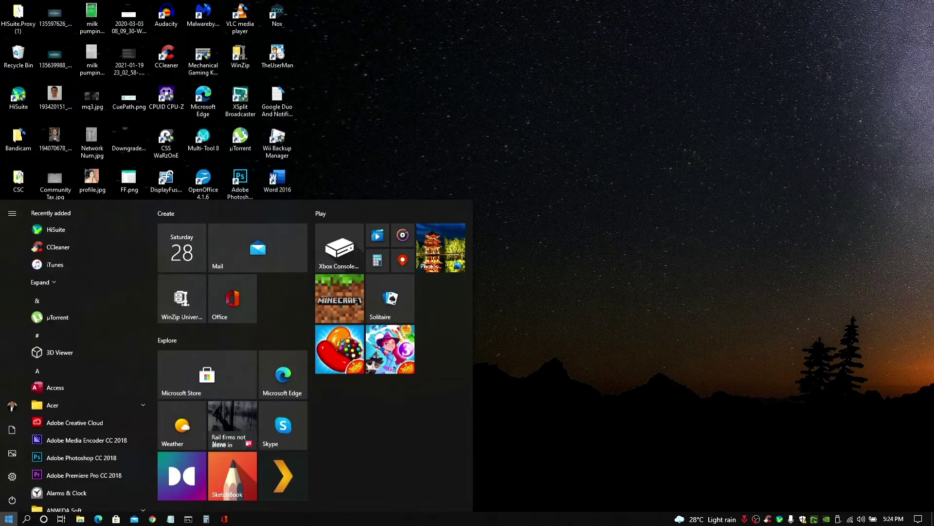
Open Apps & features from the Start right-click menu and scroll down to HiSuite.
right_click(8, 518)
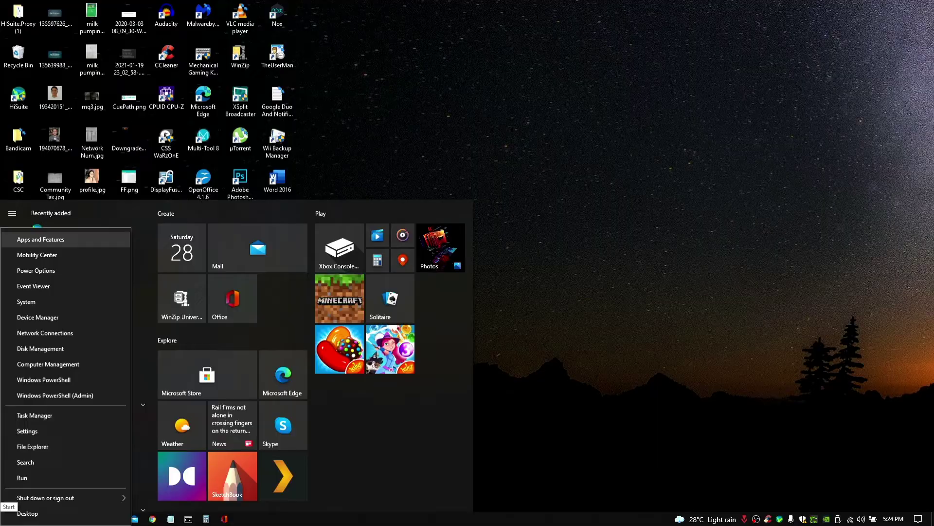
click(41, 239)
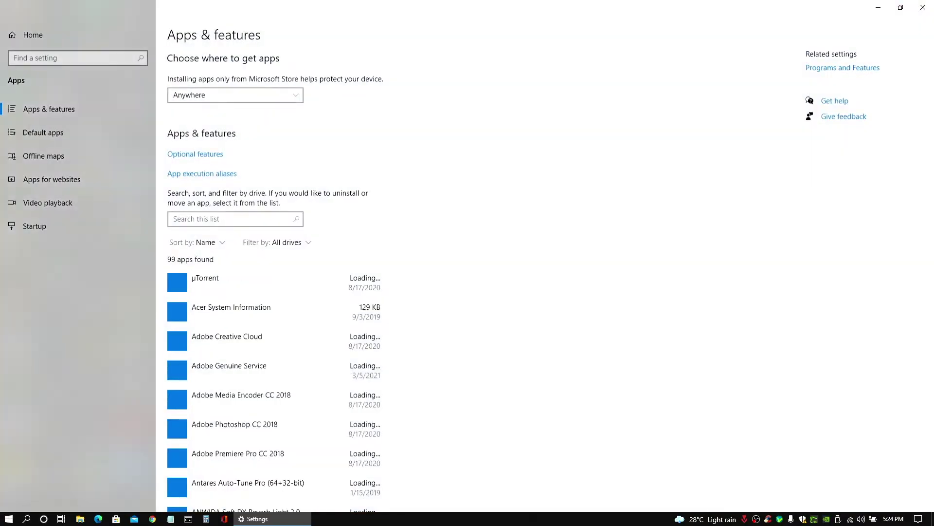
scroll(272, 374, down, 10)
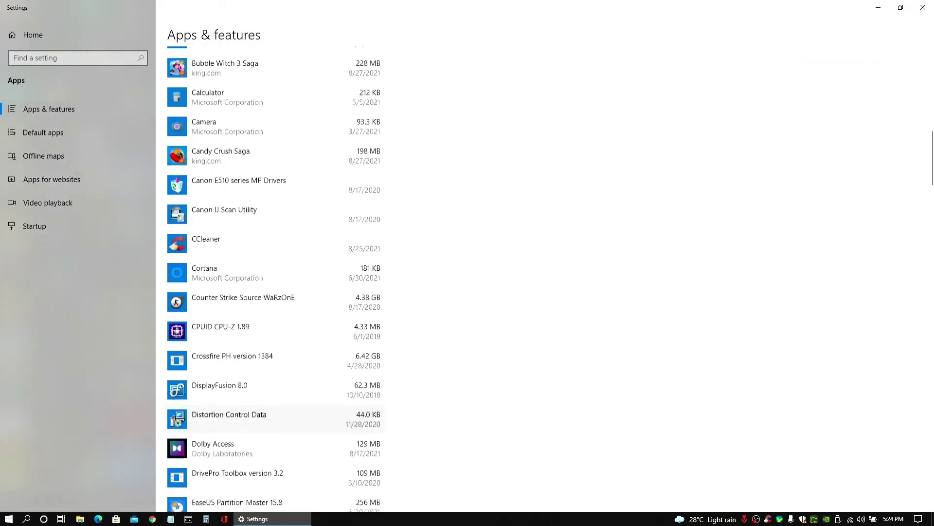
scroll(273, 374, down, 5)
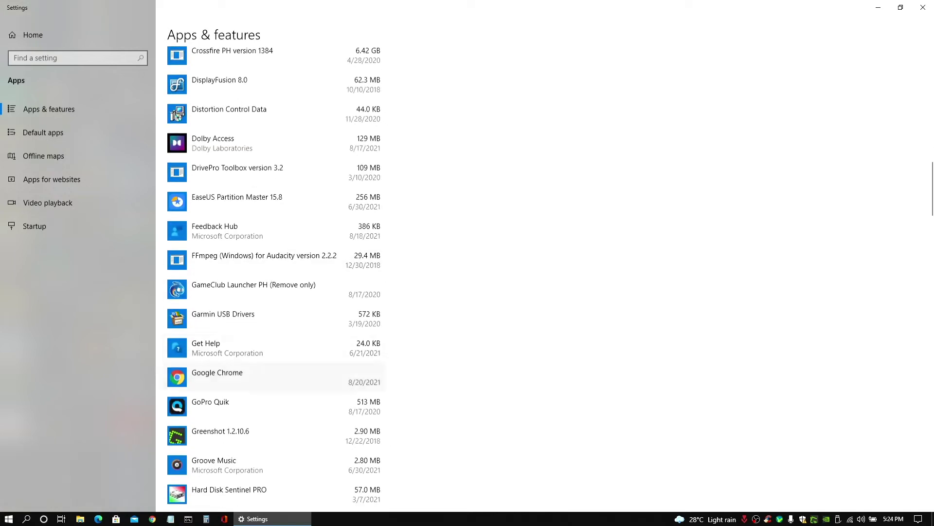
scroll(272, 340, down, 3)
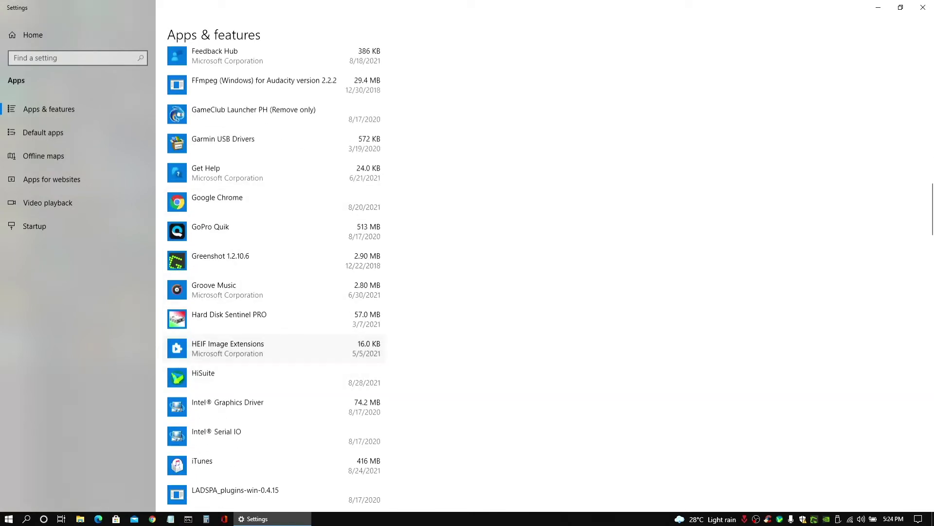
Uninstall HiSuite 10.1.0.550 together with its data, despite the notice that it is running.
click(272, 377)
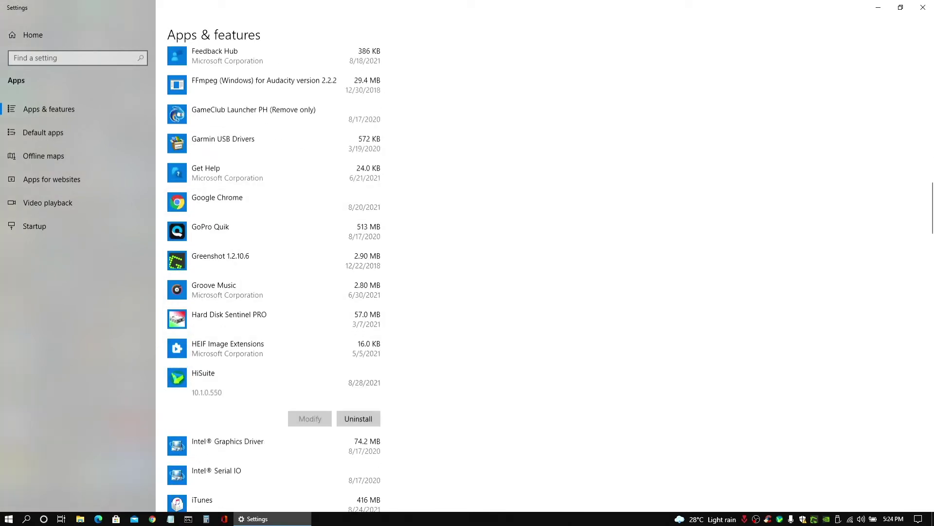
click(358, 419)
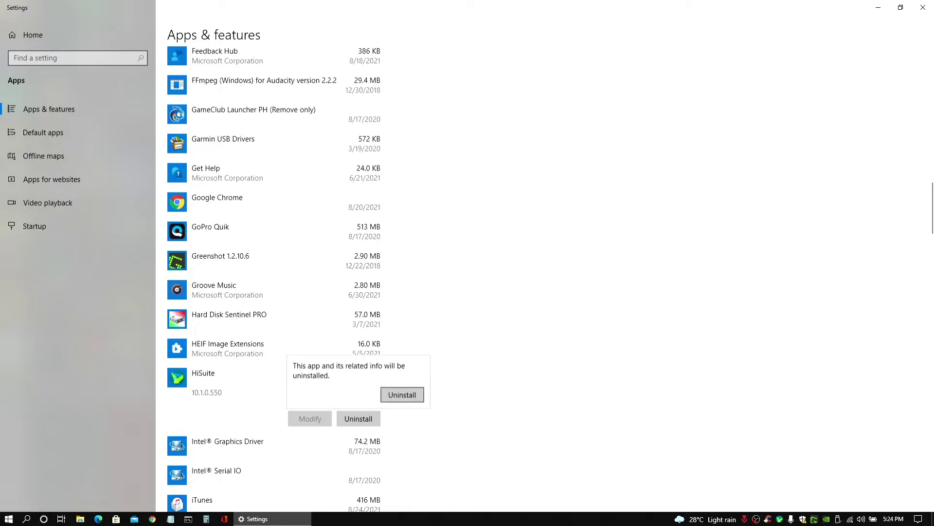
click(402, 395)
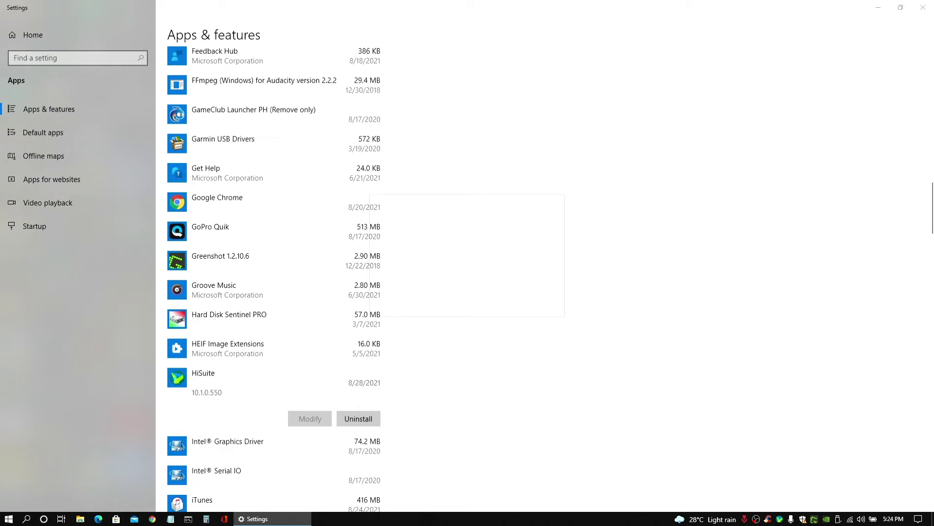
key(Return)
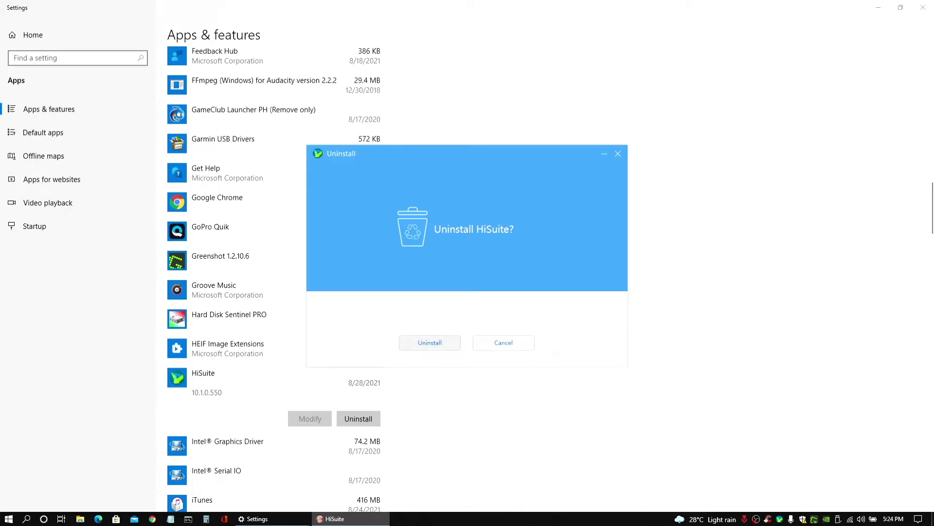
key(Return)
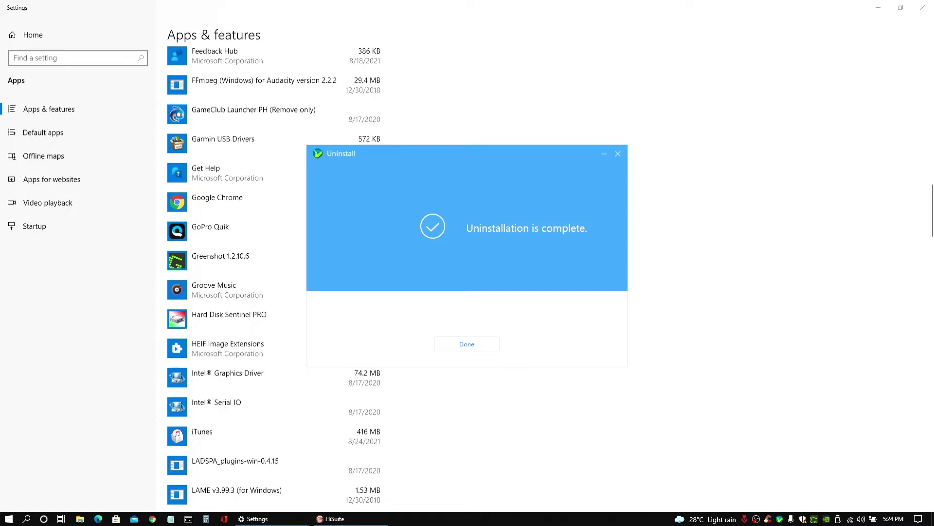
click(466, 344)
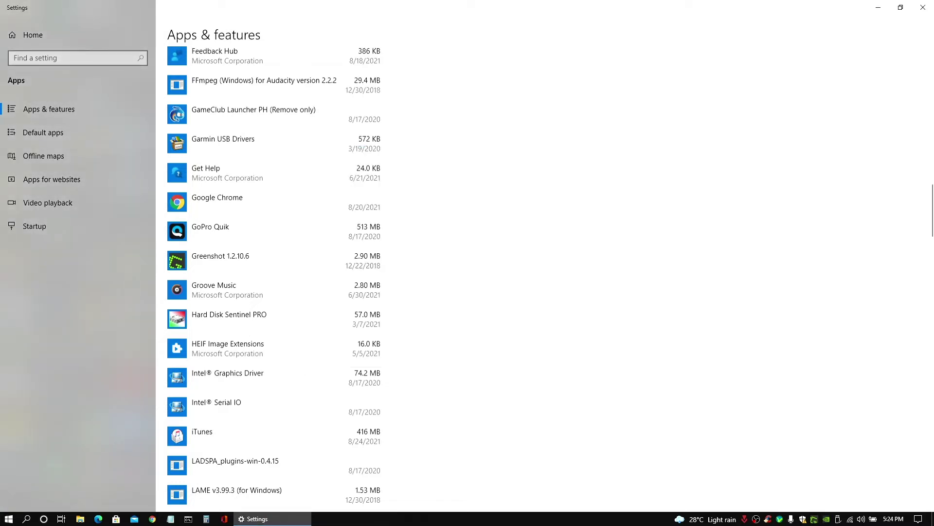
Close Settings, open Documents\HiSuite\ROM in File Explorer, and select all three firmware folders.
click(923, 7)
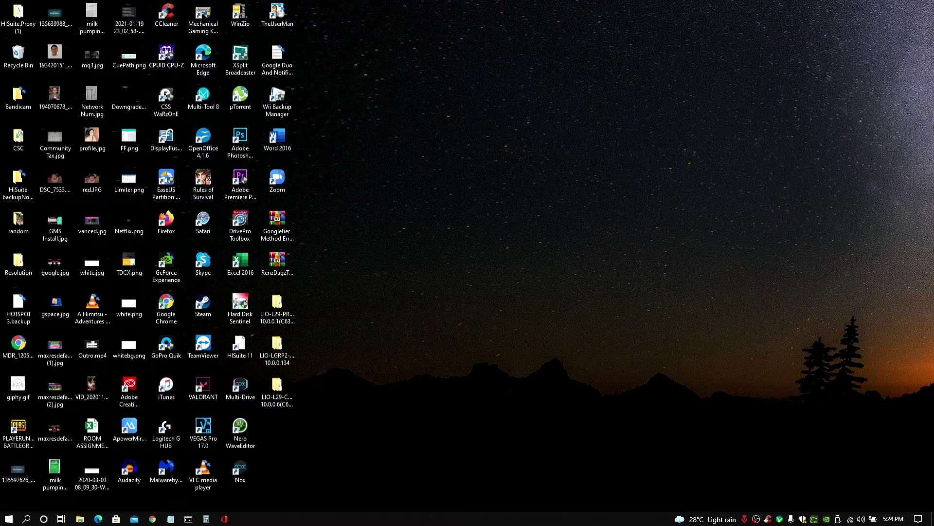
click(81, 518)
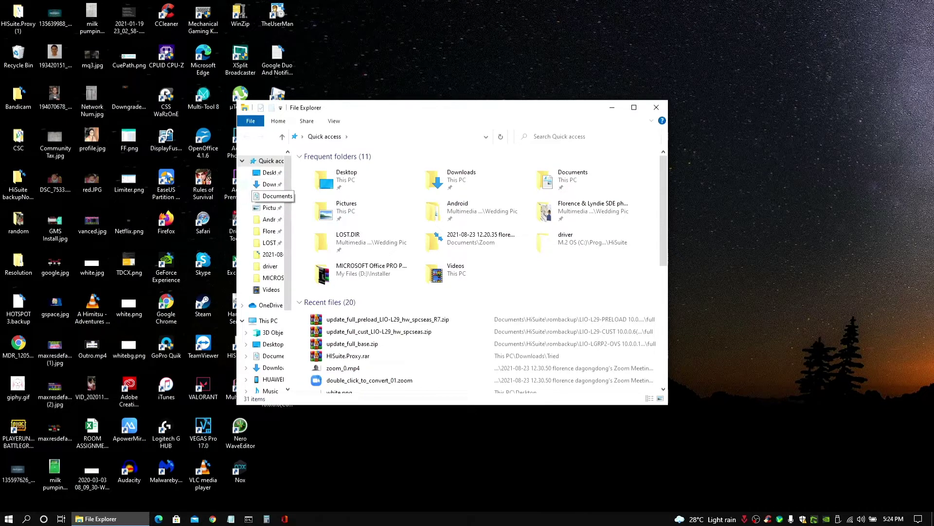
click(270, 196)
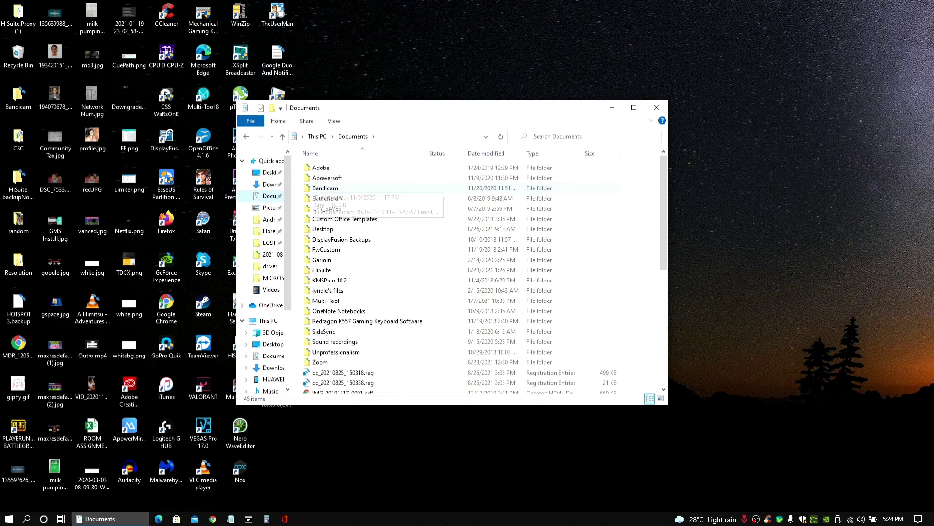
double_click(316, 270)
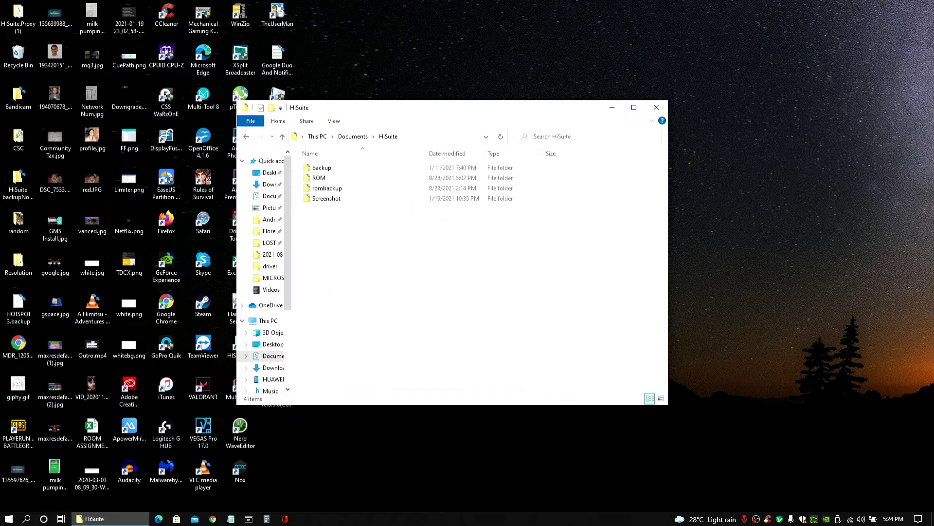
double_click(318, 177)
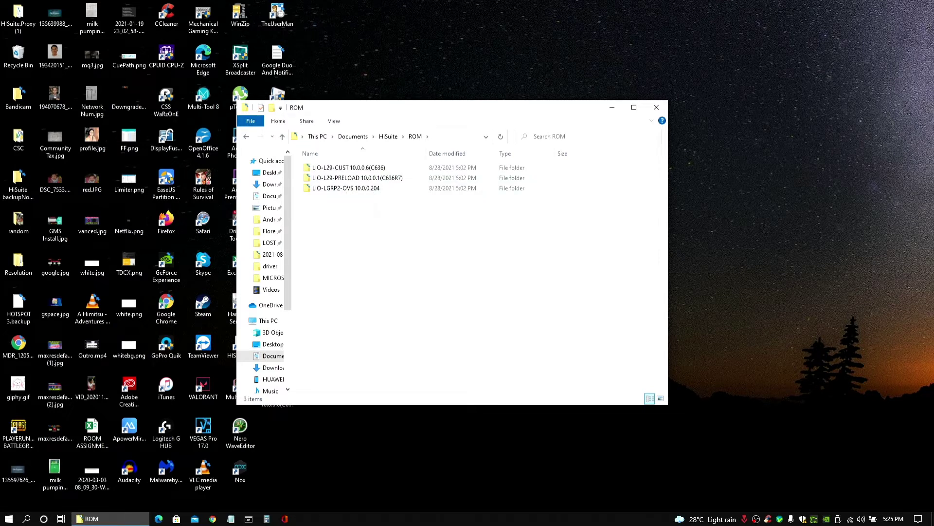
key(ctrl+a)
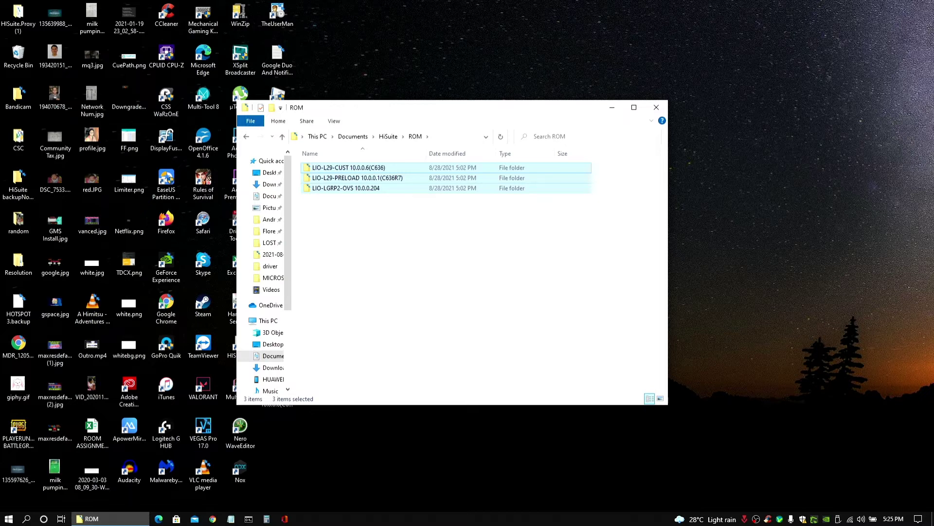
Move the three ROM folders into HiSuite\rombackup, skipping files with duplicate names.
key(shift+F10)
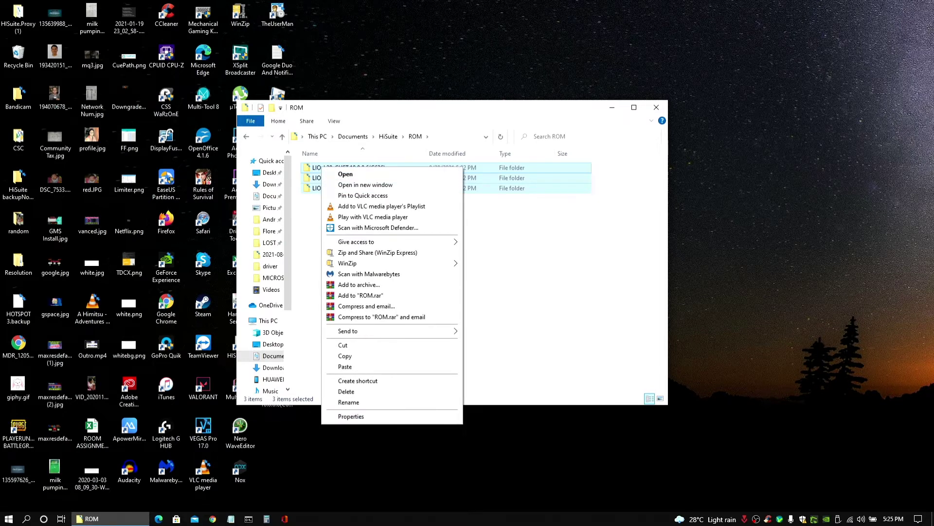
key(t)
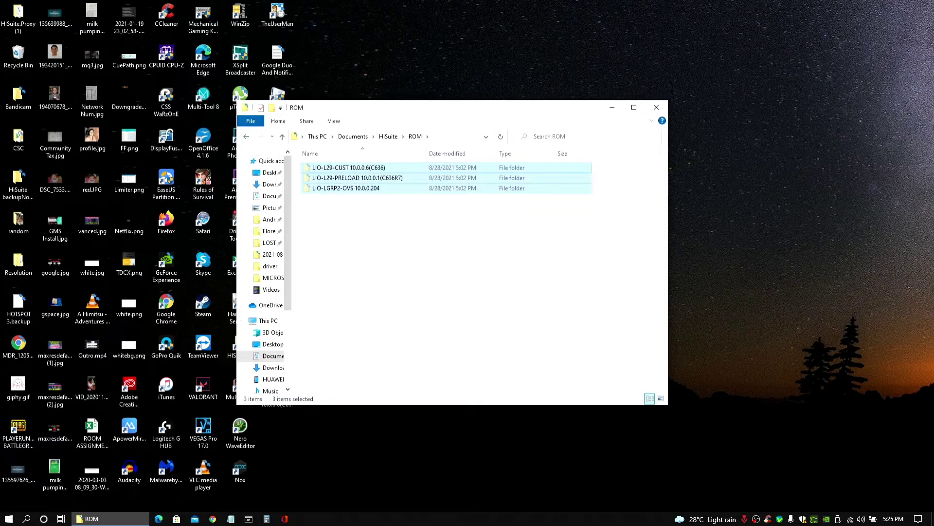
key(alt+Up)
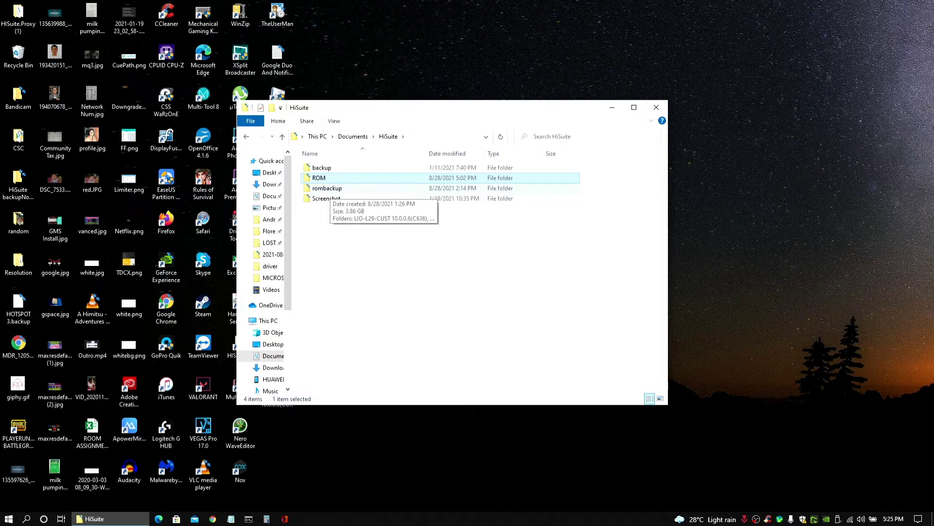
key(Down)
key(Return)
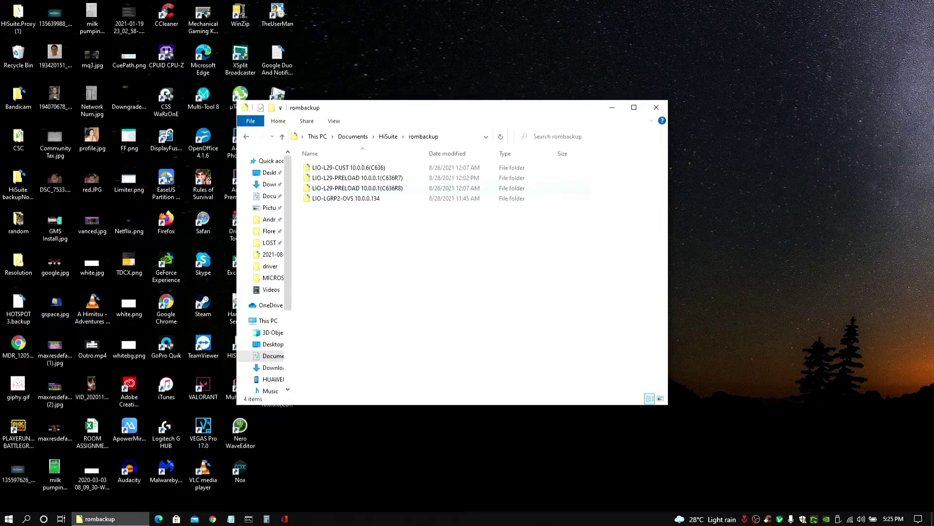
key(shift+F10)
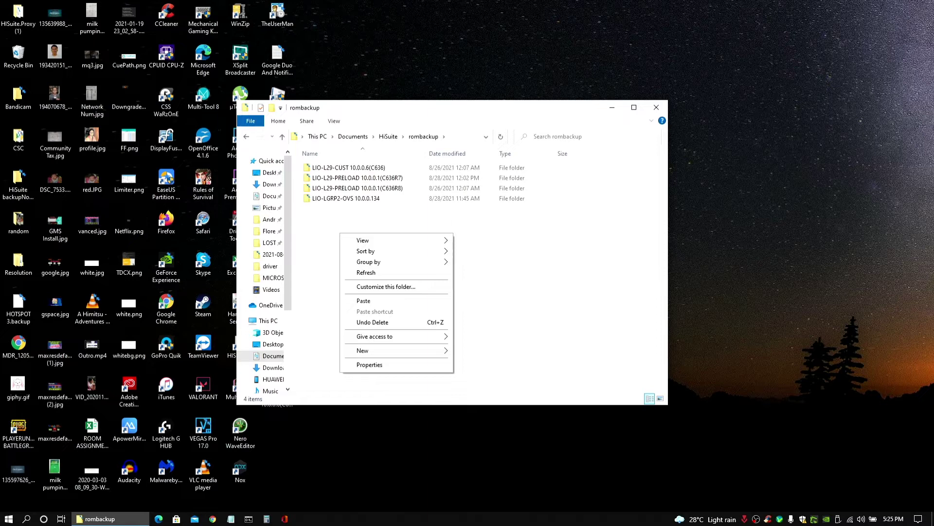
key(p)
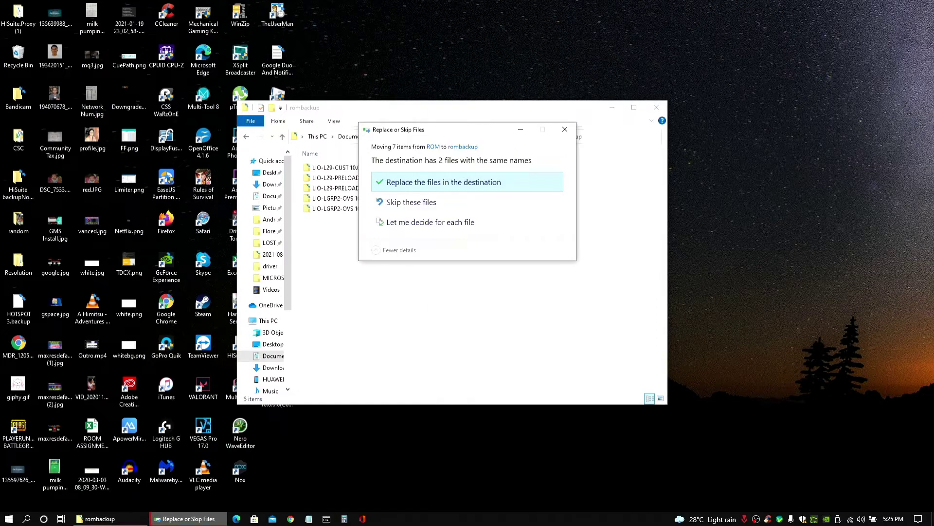
key(Down)
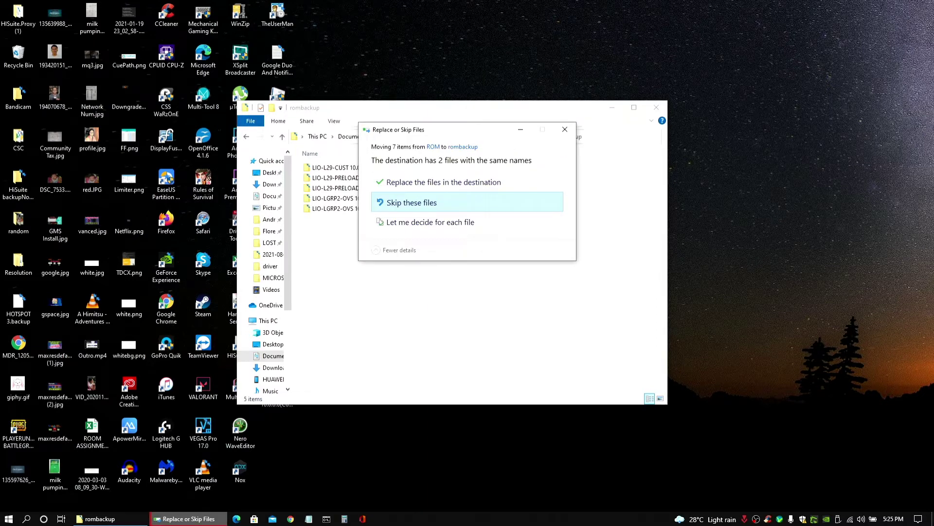
key(Return)
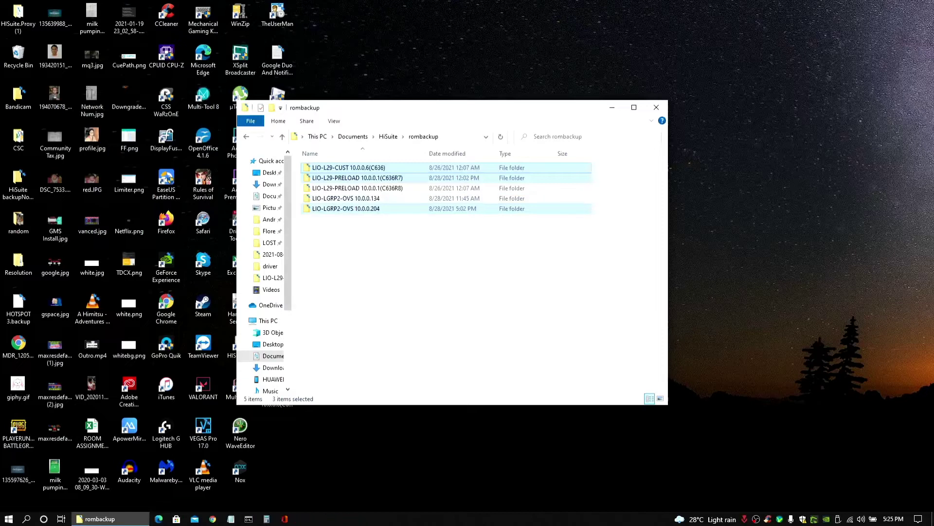
Delete both remaining LIO-L29 folders from the HiSuite ROM folder.
key(BackSpace)
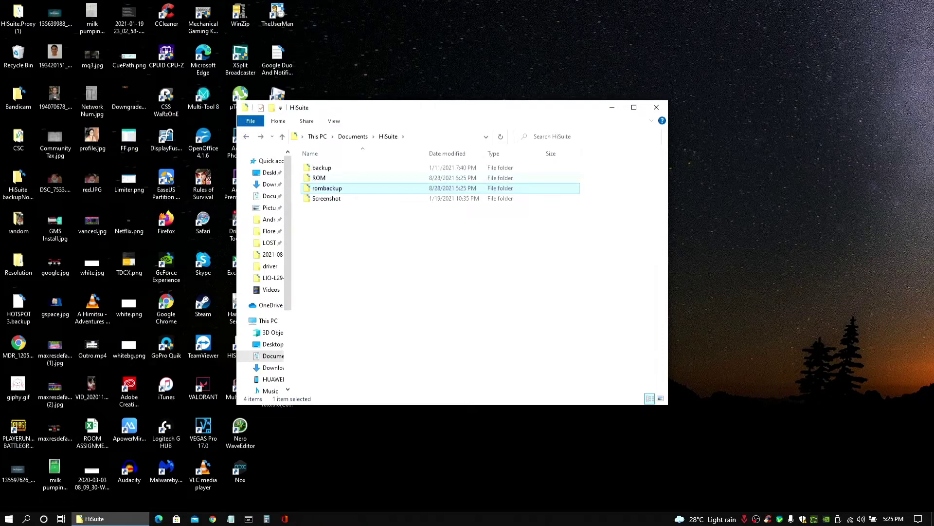
key(Up)
key(Return)
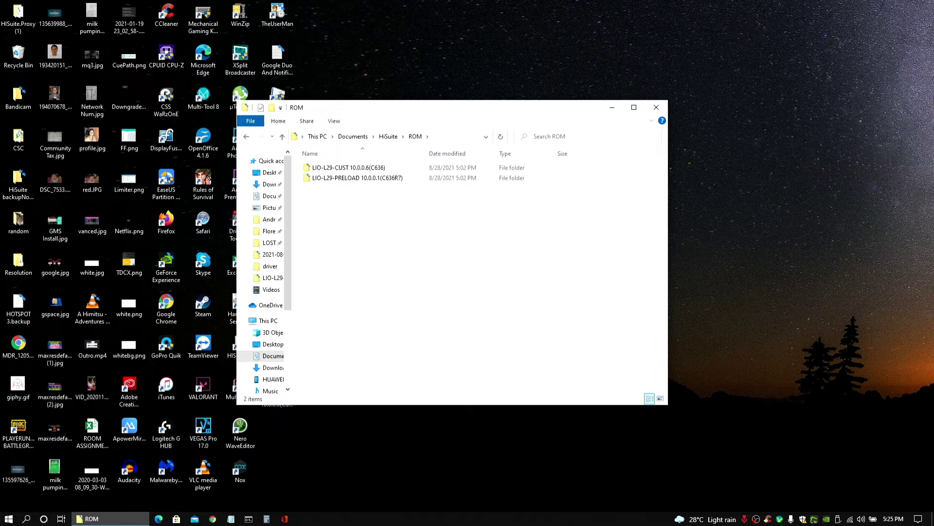
key(Down)
key(shift+Up)
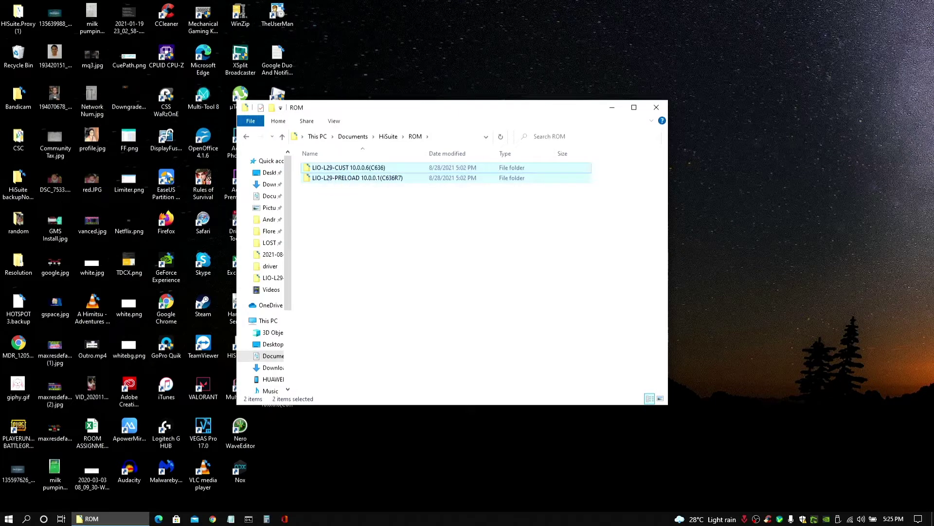
key(Delete)
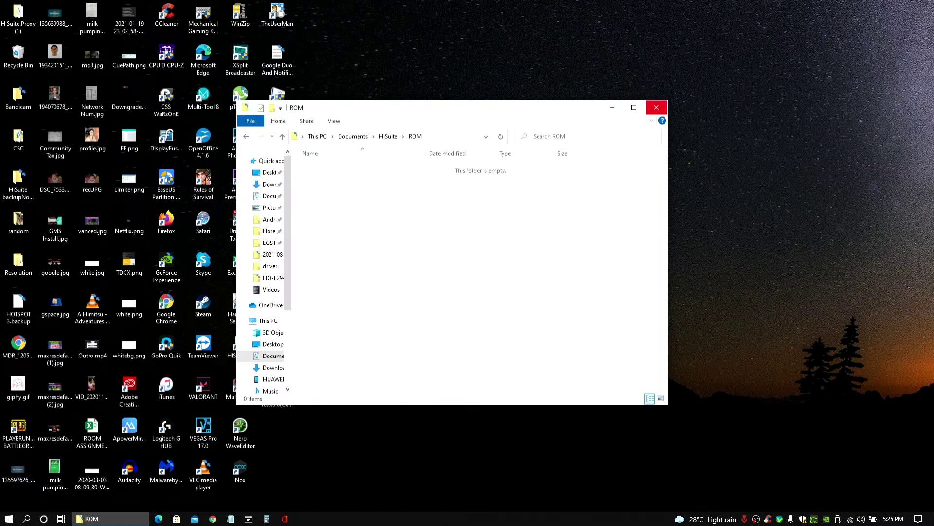
Close the ROM window, search 'ccleaner' in Chrome, download the free installer ccsetup584.exe, and close Chrome.
click(656, 107)
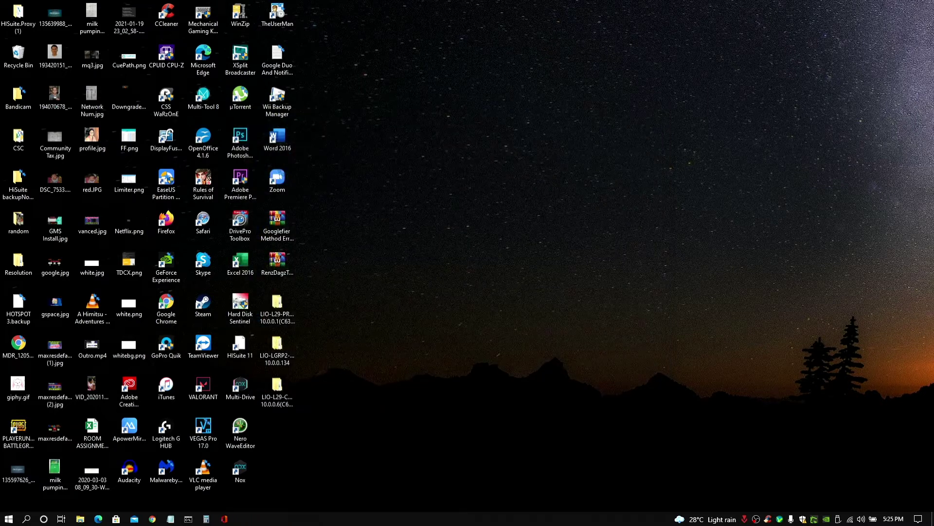
click(152, 518)
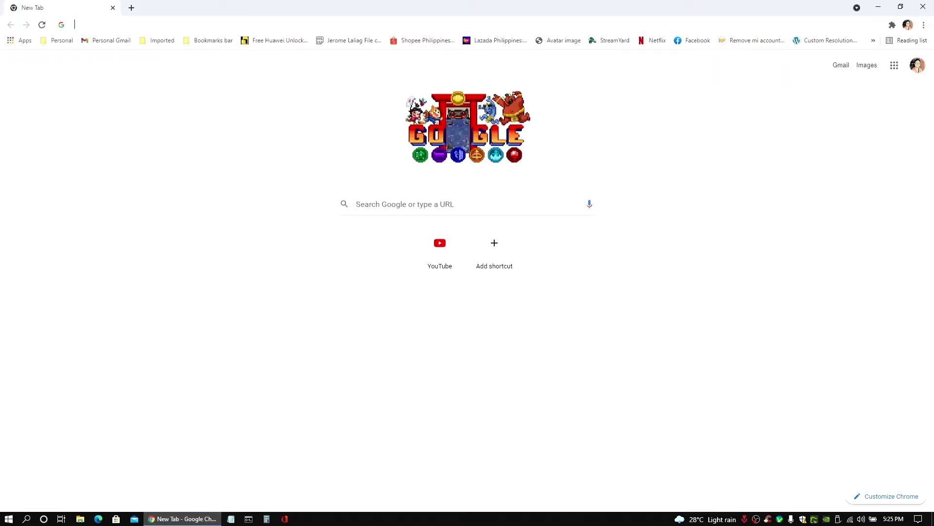
text(ccle)
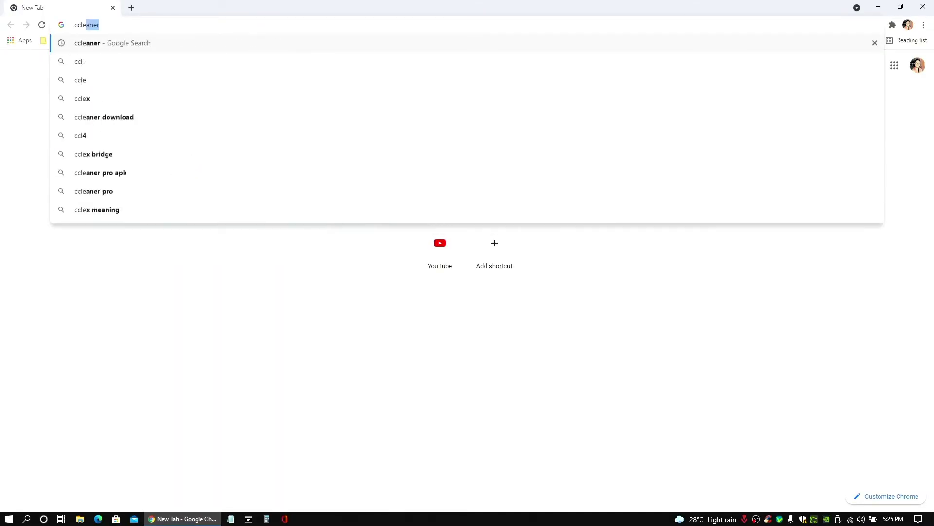
text(aner)
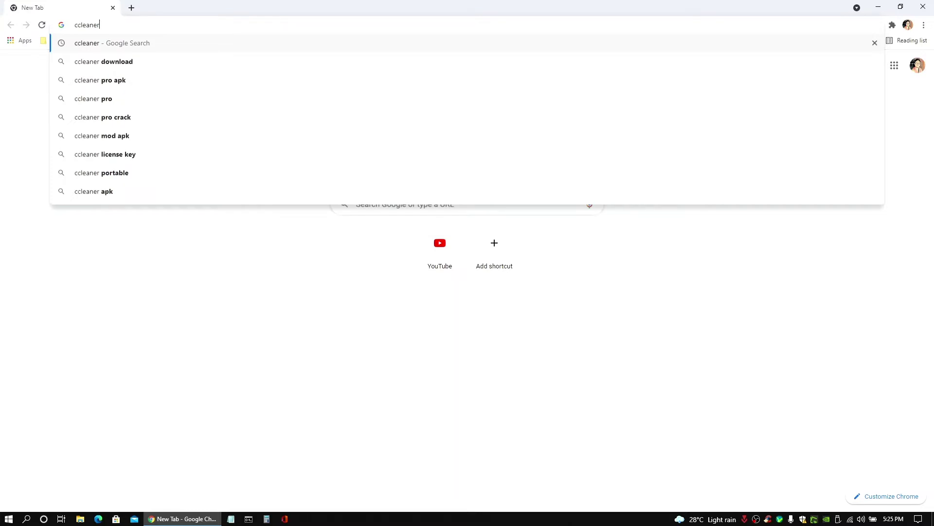
key(Return)
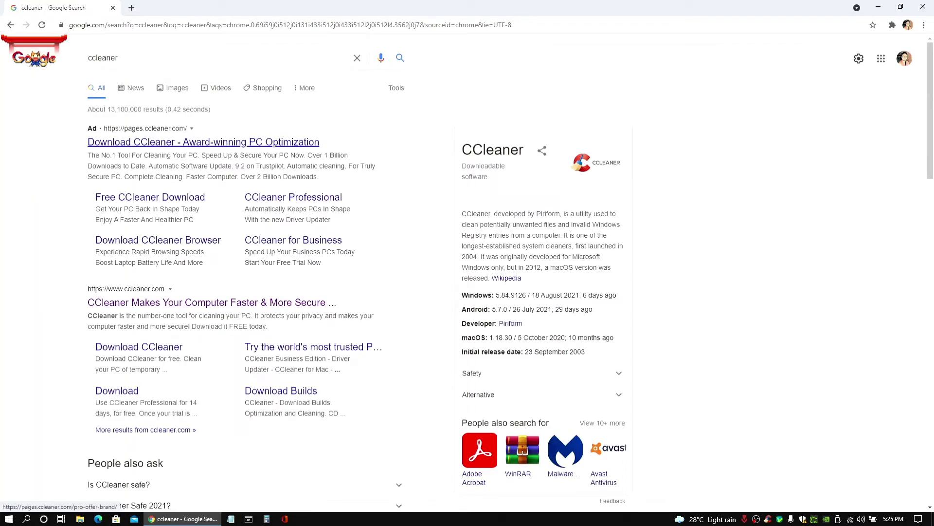
click(203, 142)
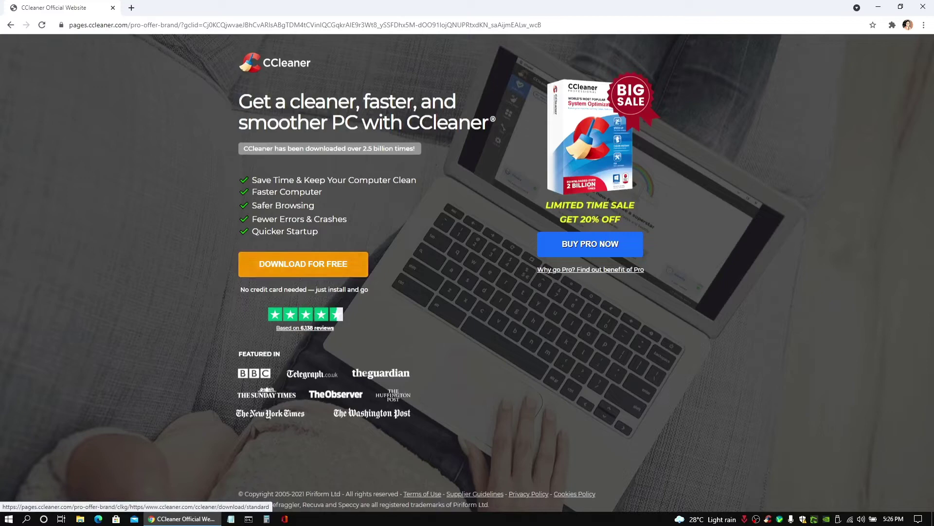
click(303, 264)
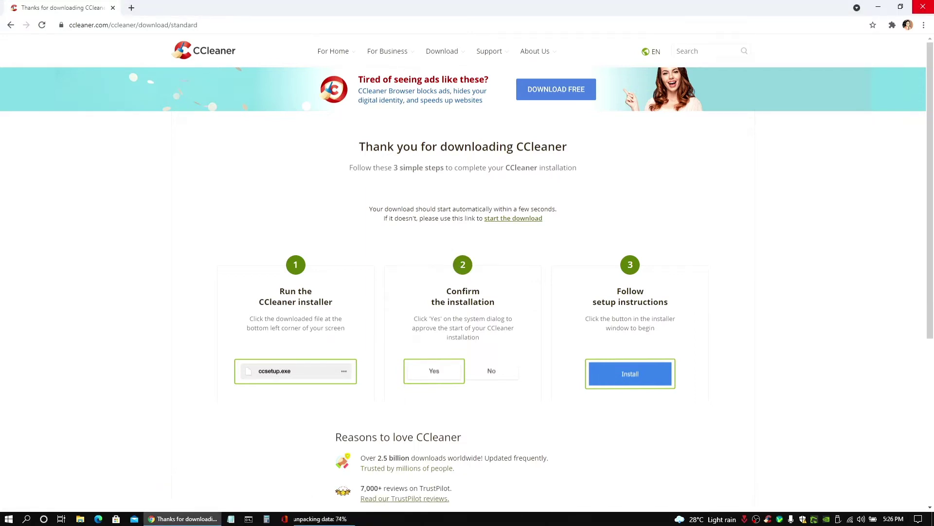
key(alt+F4)
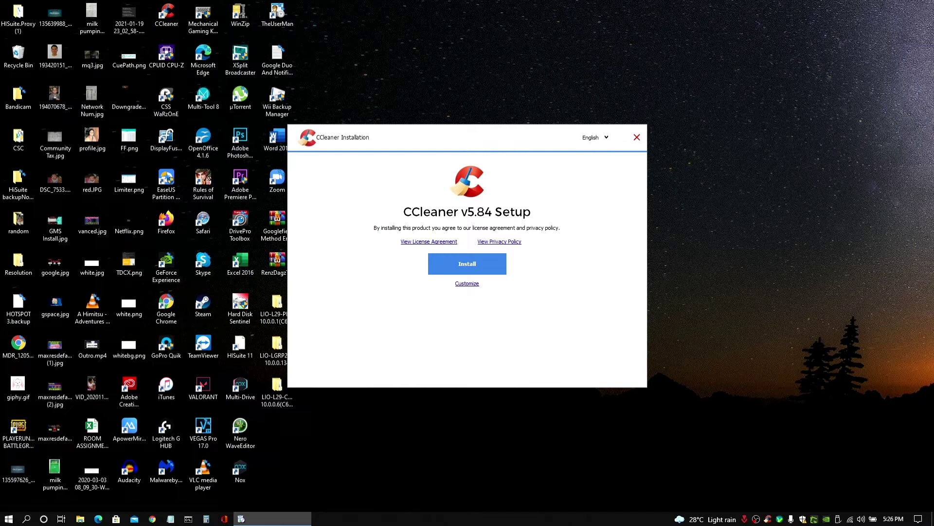
Install CCleaner v5.84 without the bundled CCleaner Browser and launch it.
key(Return)
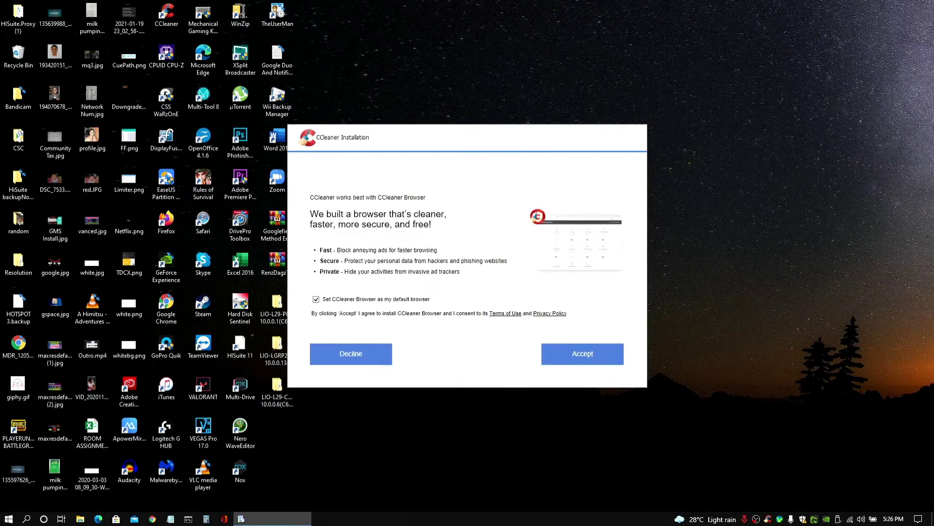
key(Return)
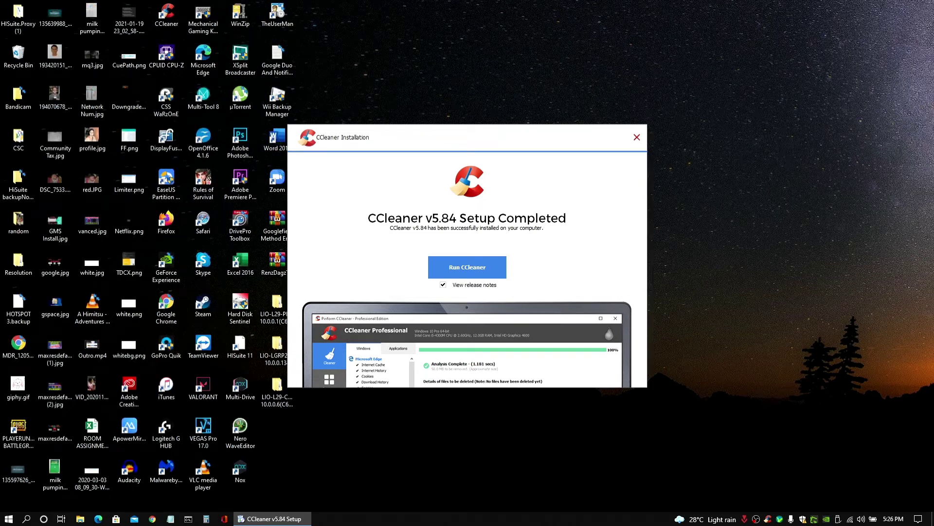
click(467, 267)
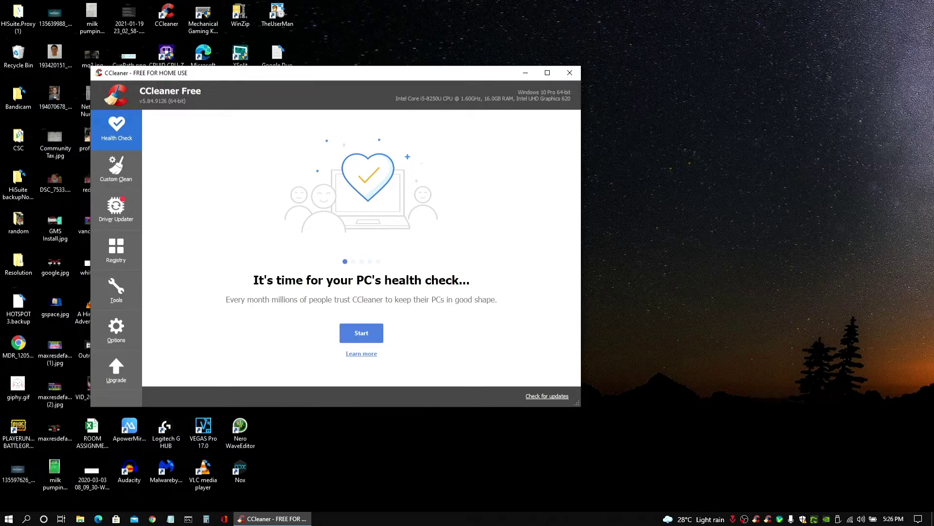
Scan the registry in CCleaner, fix all 5 issues without a backup, then close CCleaner.
click(116, 249)
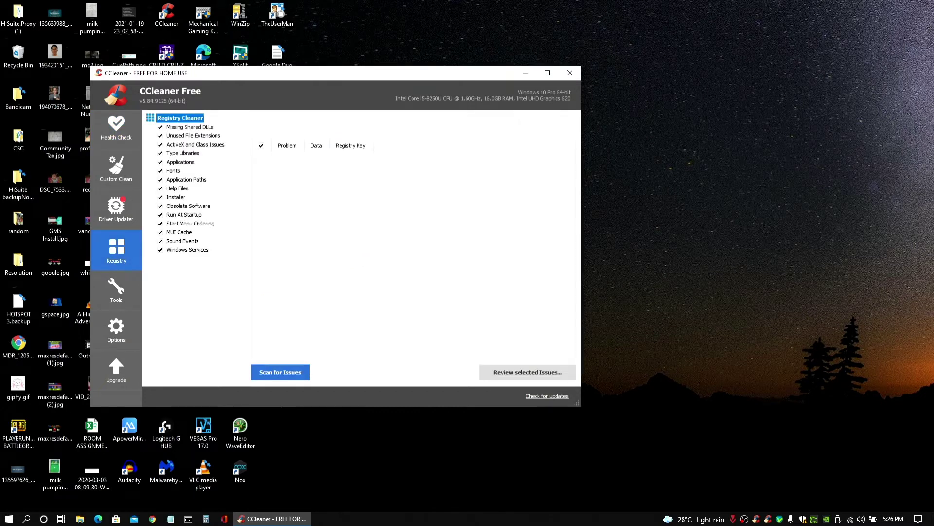
click(281, 372)
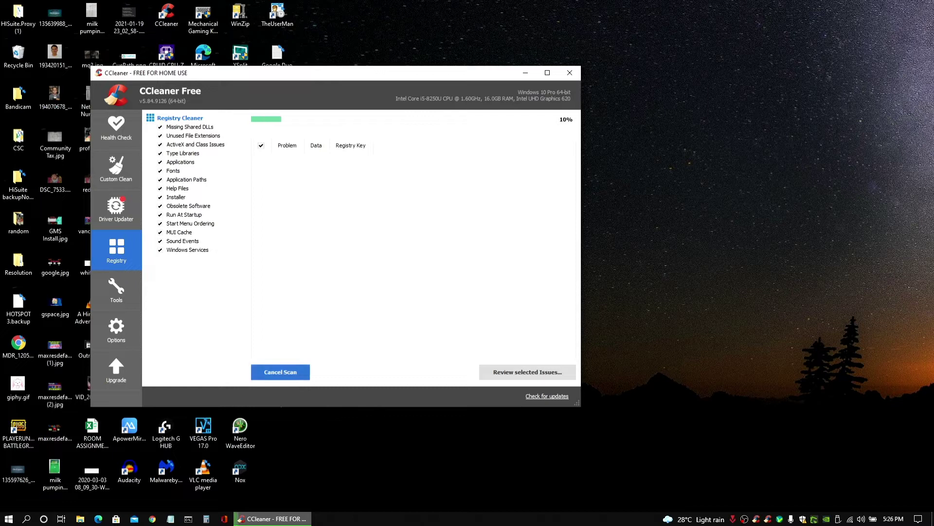
drag(292, 72, 436, 74)
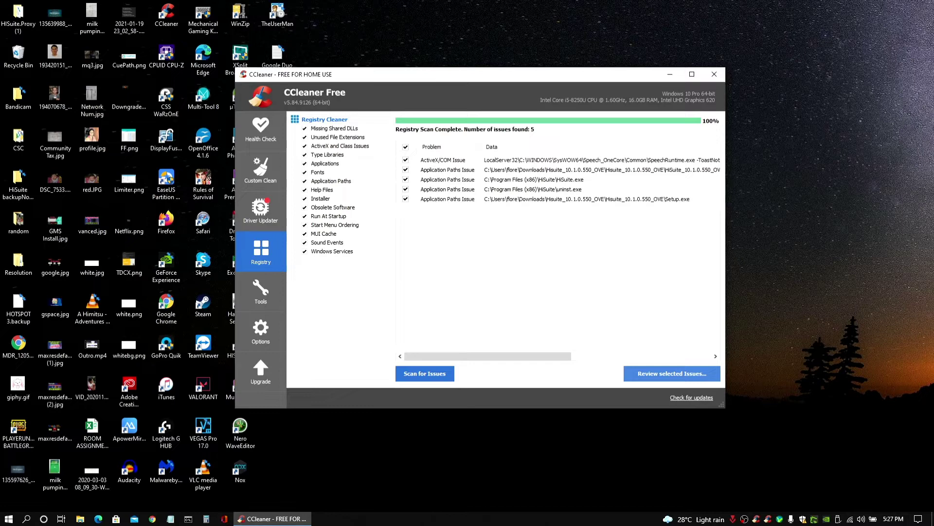
key(Return)
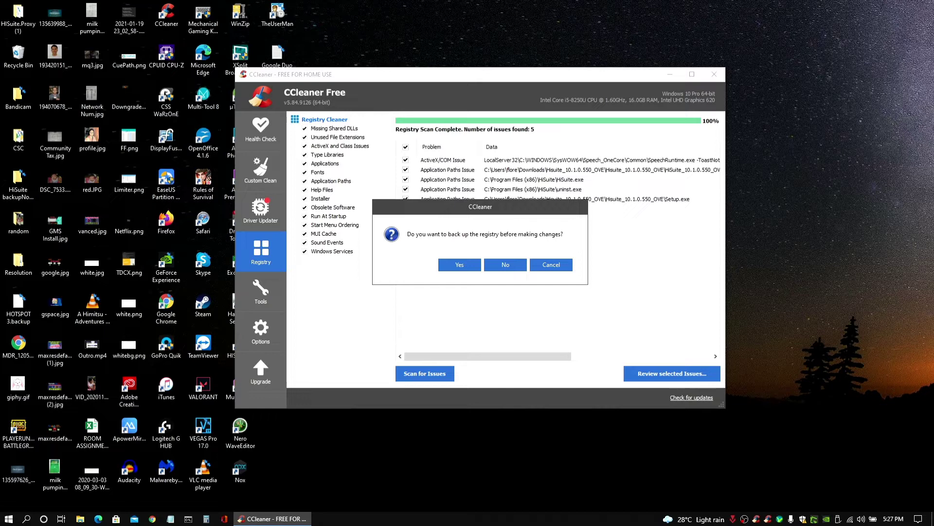
click(505, 264)
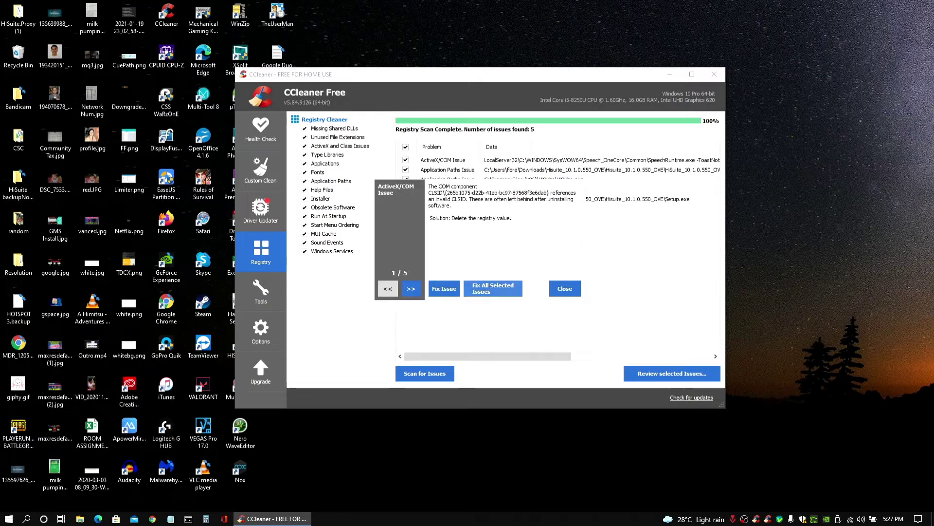
click(493, 288)
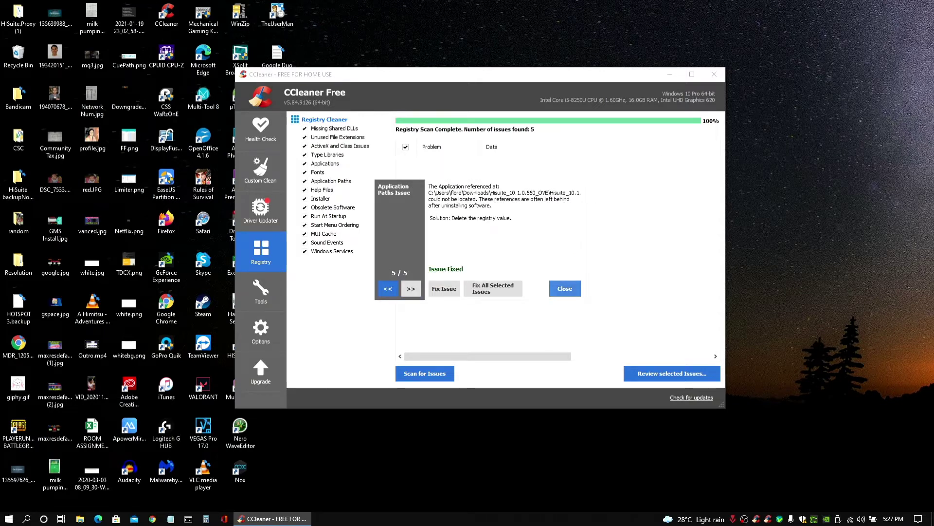
click(564, 288)
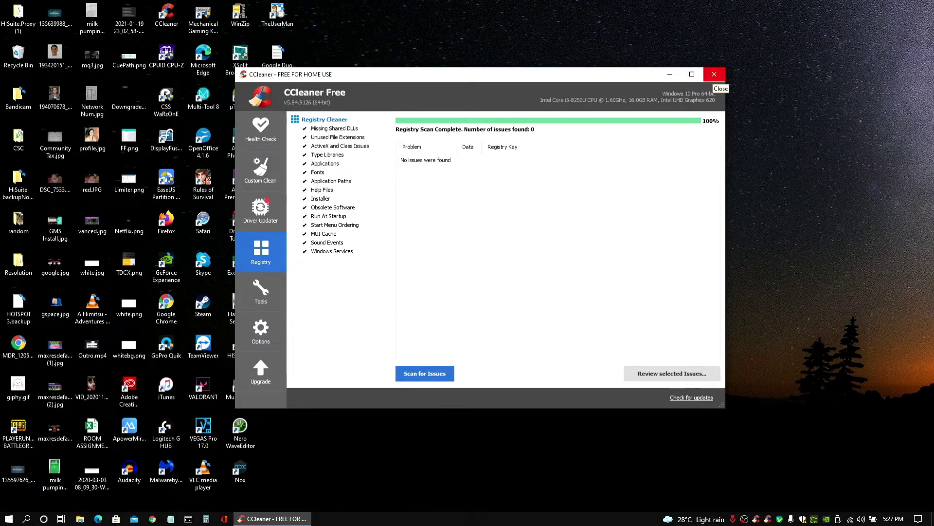
click(714, 74)
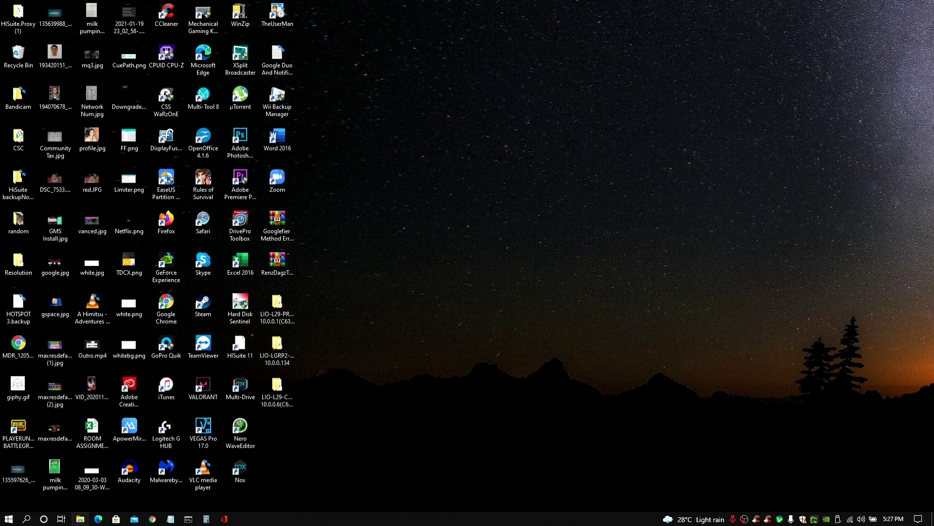
In Downloads, extract EMUI_Downgrade.rar to EMUI_Downgrade\ by entering the archive password.
click(81, 519)
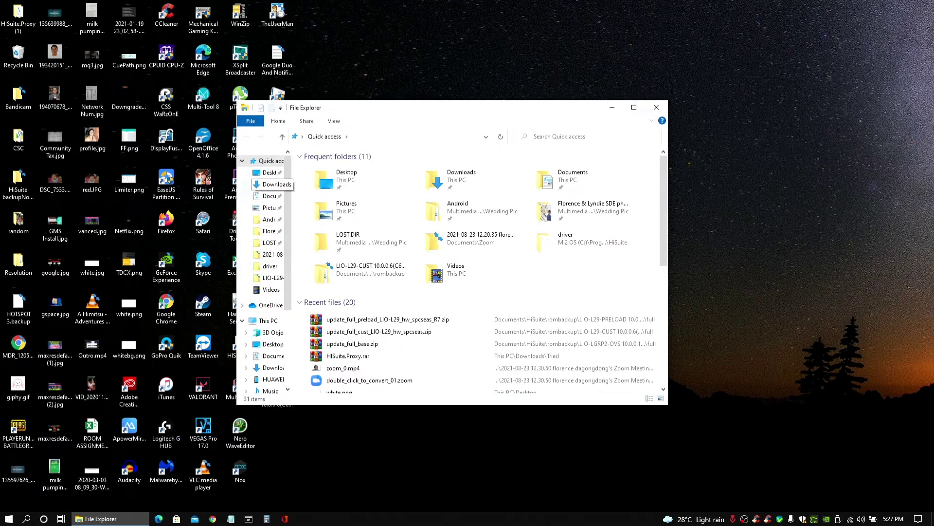
click(269, 184)
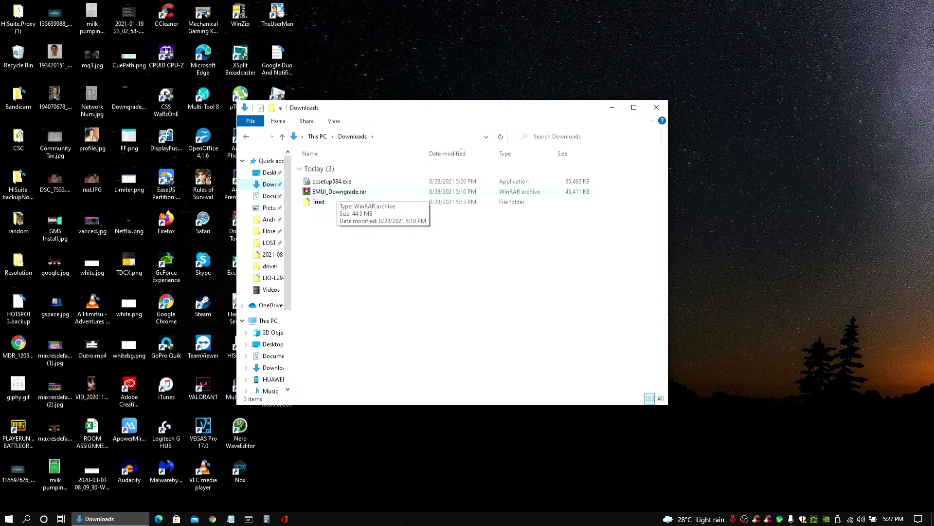
right_click(337, 193)
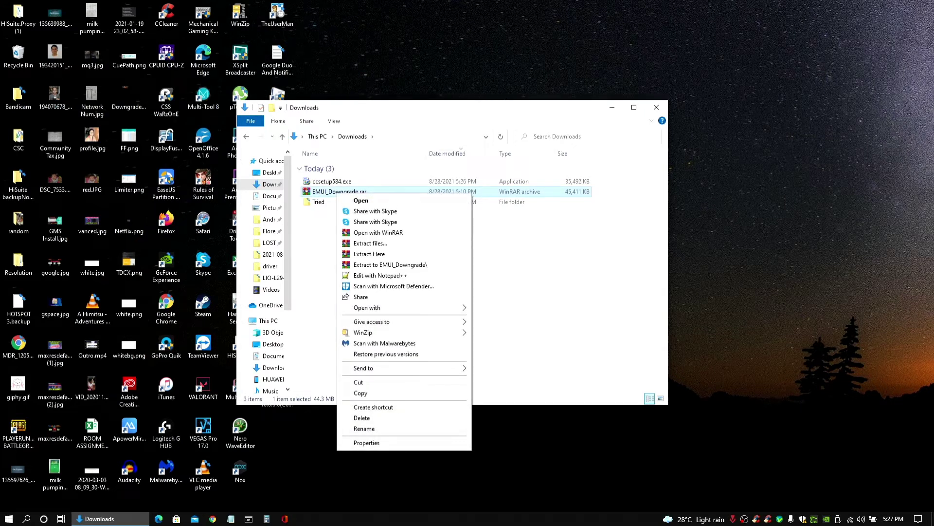
click(369, 254)
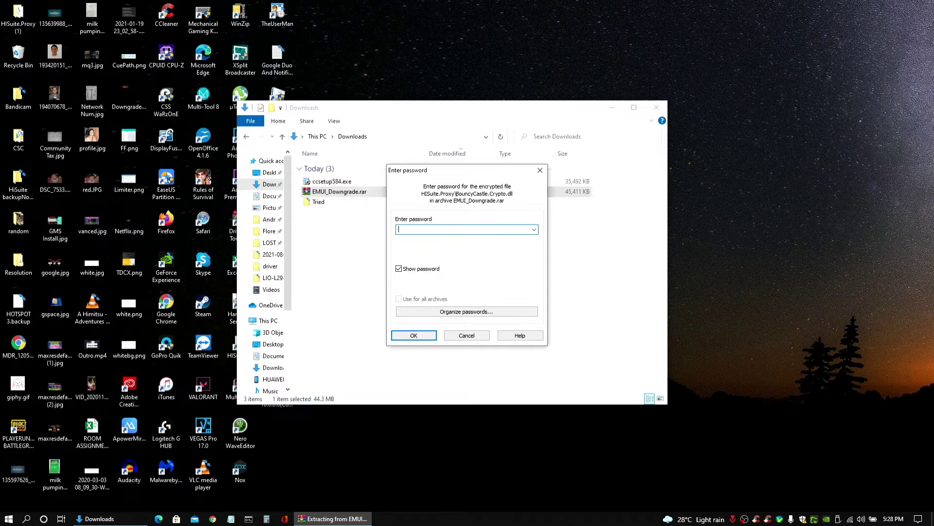
key(Return)
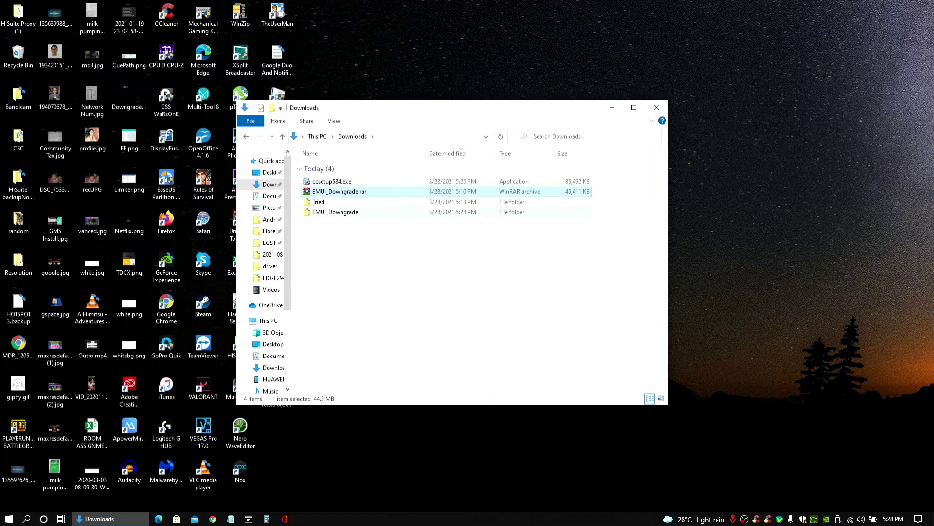
Copy HISuite.Proxy from EMUI_Downgrade to the desktop and delete the old HISuite.Proxy (1) copy.
double_click(336, 211)
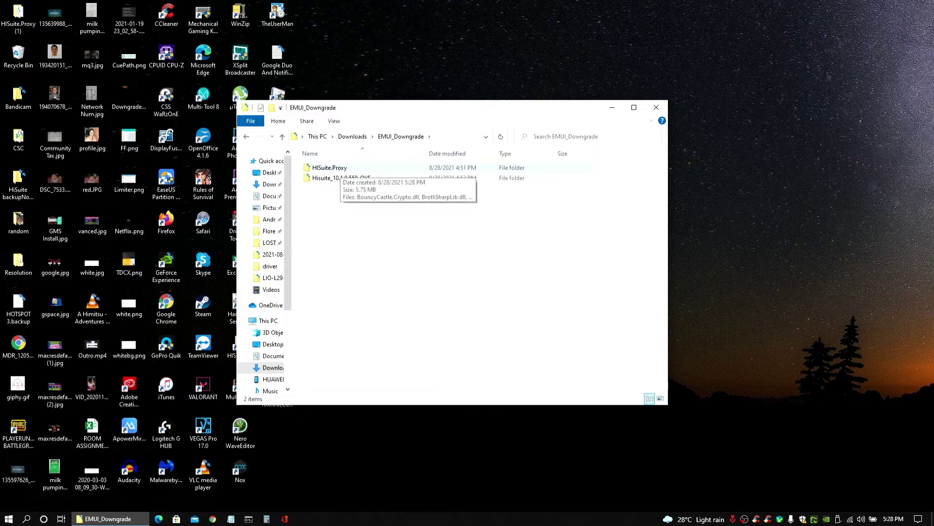
right_click(331, 168)
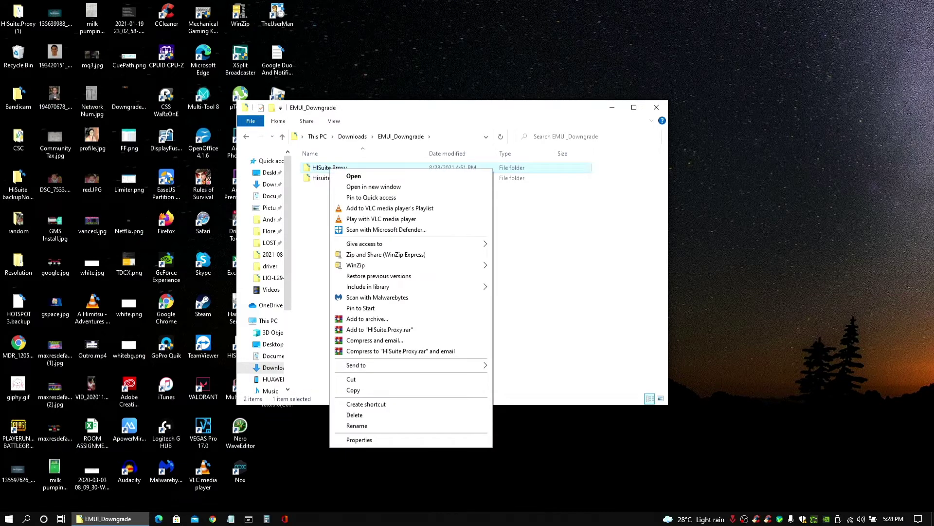
click(354, 389)
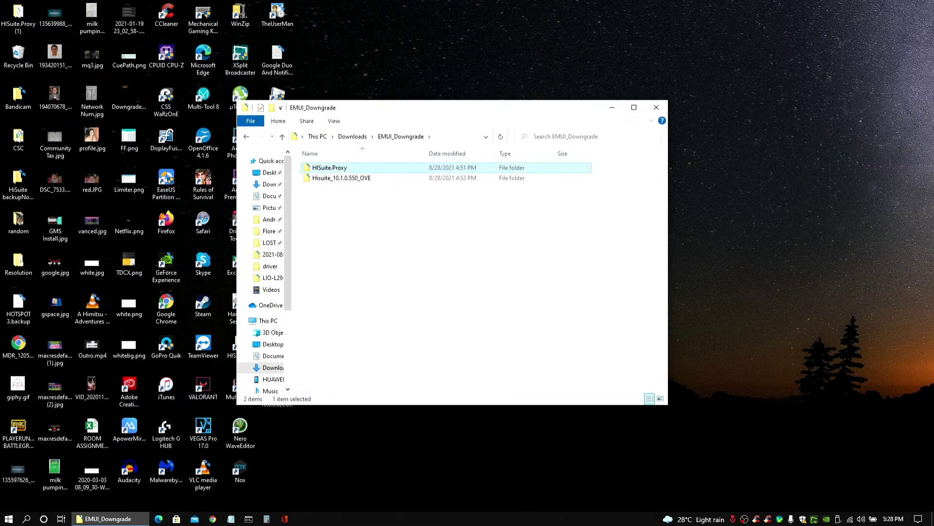
right_click(378, 49)
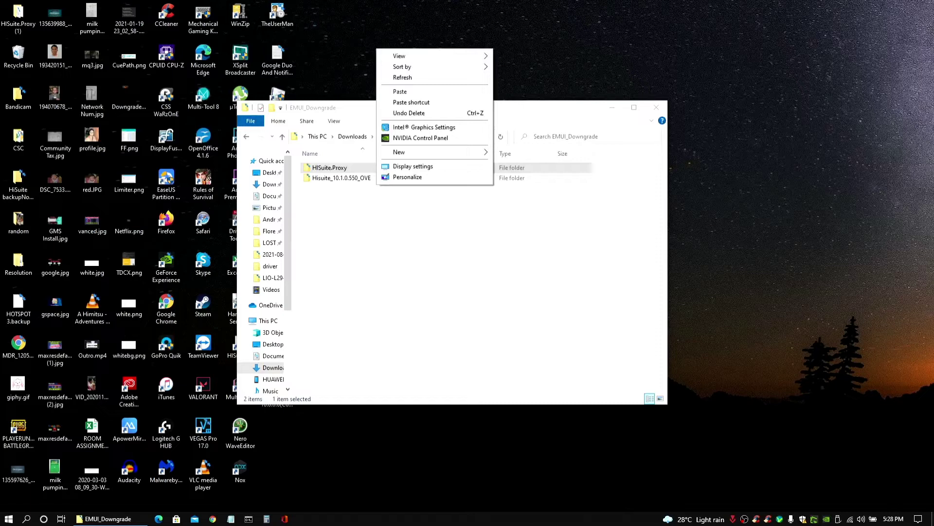
key(Escape)
key(ctrl+v)
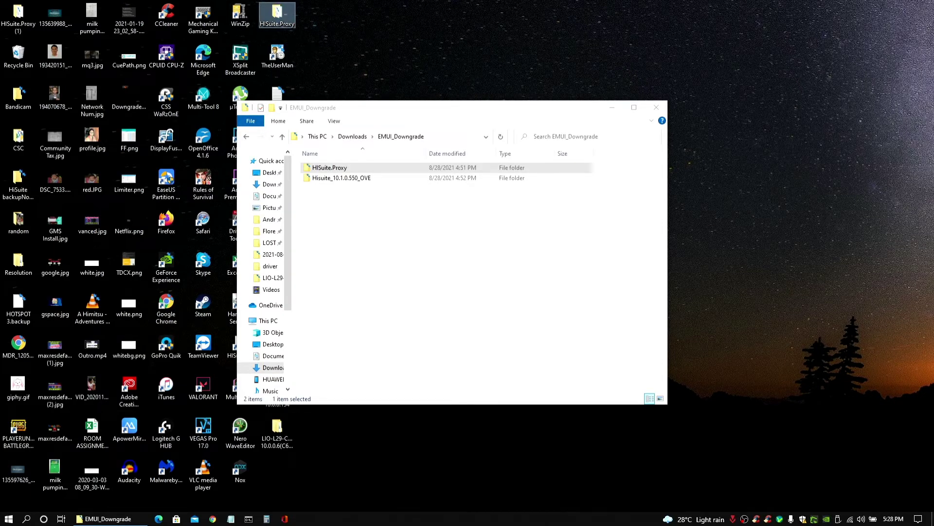
click(18, 17)
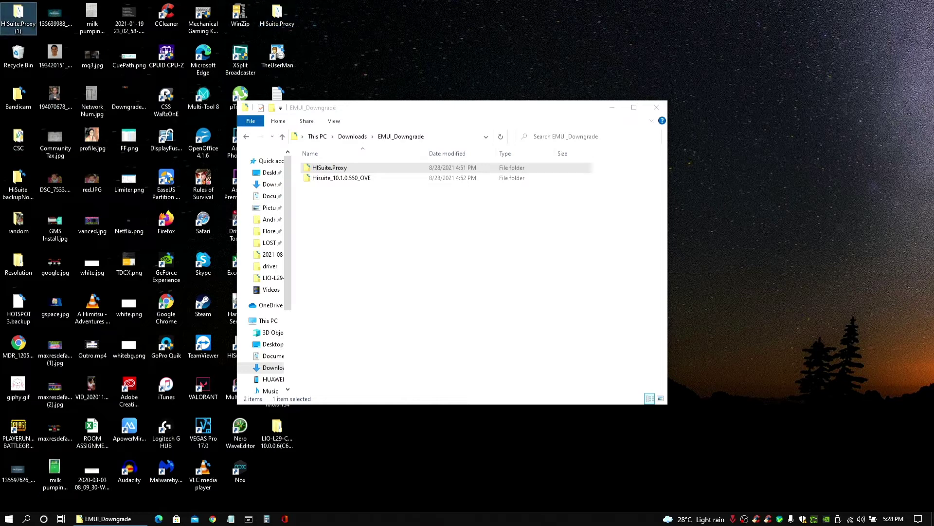
key(Delete)
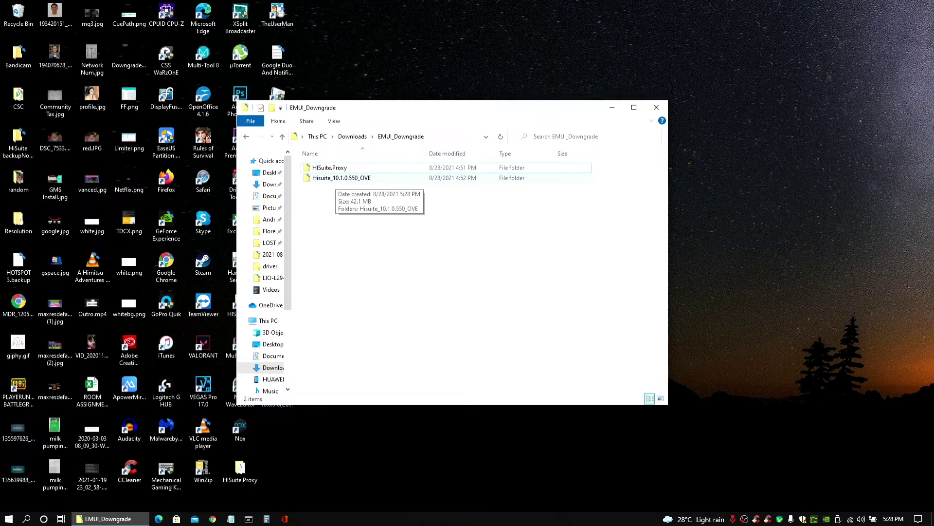
Run the Hisuite_10.1.0.550_OVE installer, accepting the privacy notice and permissions to install.
double_click(342, 178)
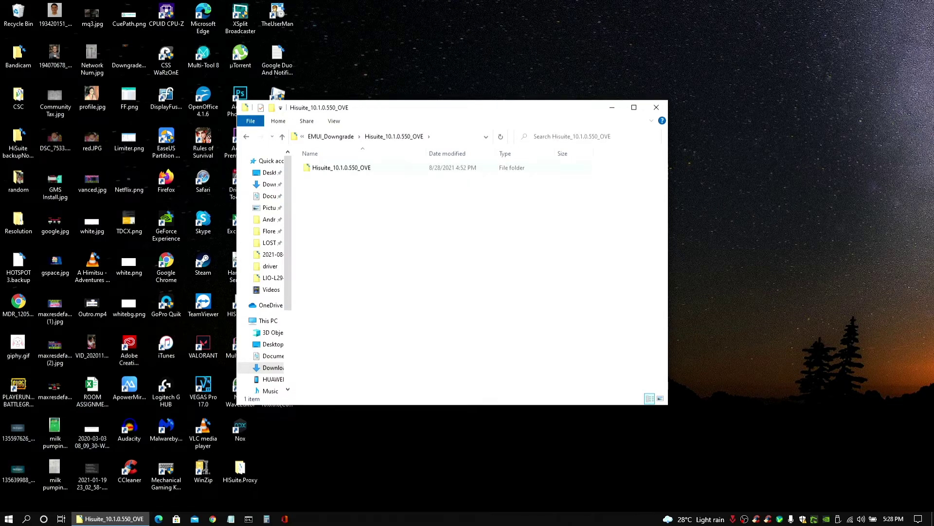
double_click(341, 168)
double_click(342, 167)
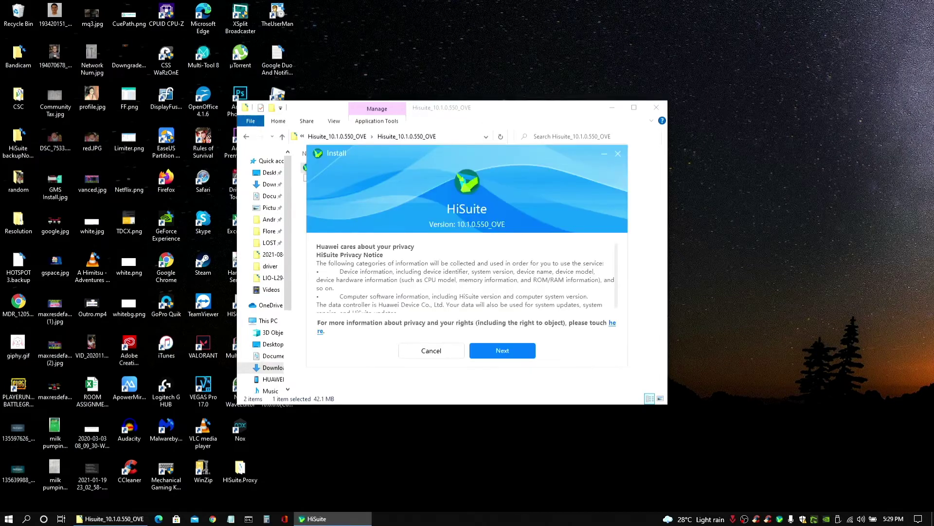
key(Return)
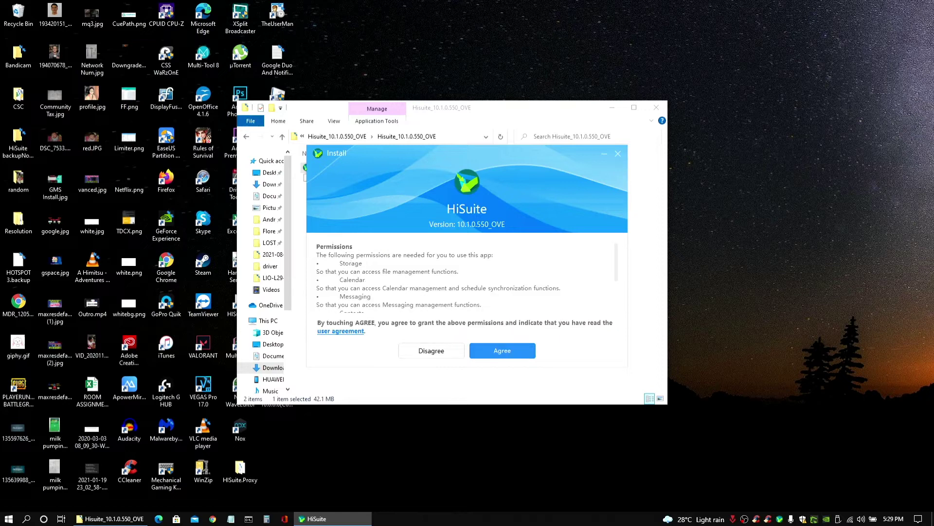
key(Return)
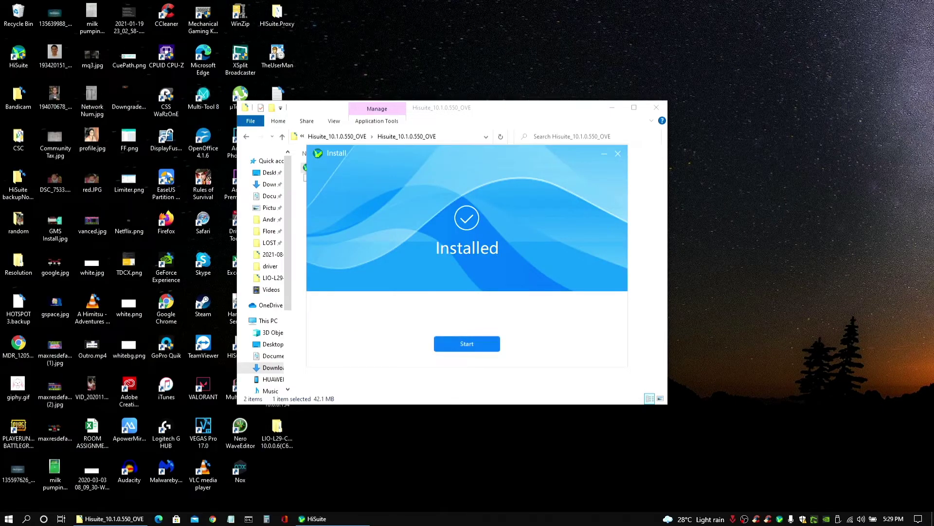
Close the HiSuite installer and folder window, refresh the desktop, and check the HiSuite.Proxy folder.
click(618, 153)
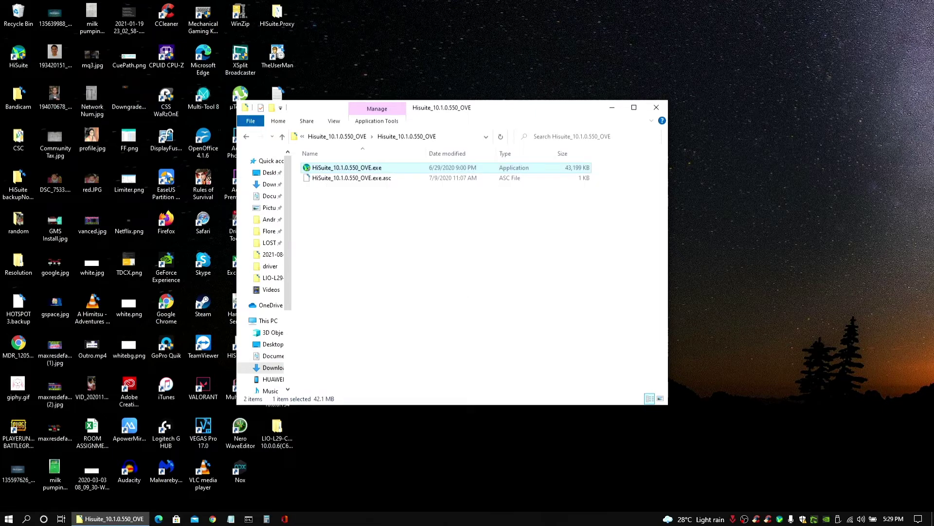
click(656, 107)
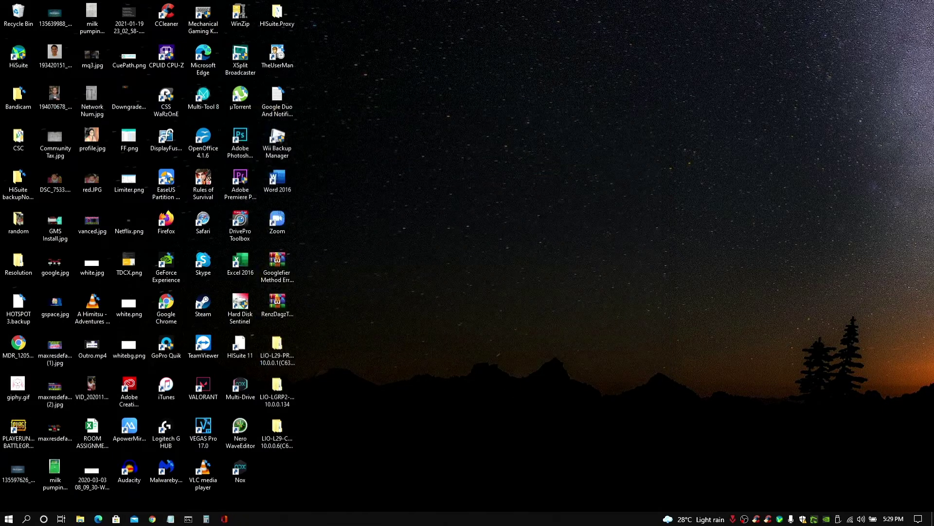
right_click(504, 229)
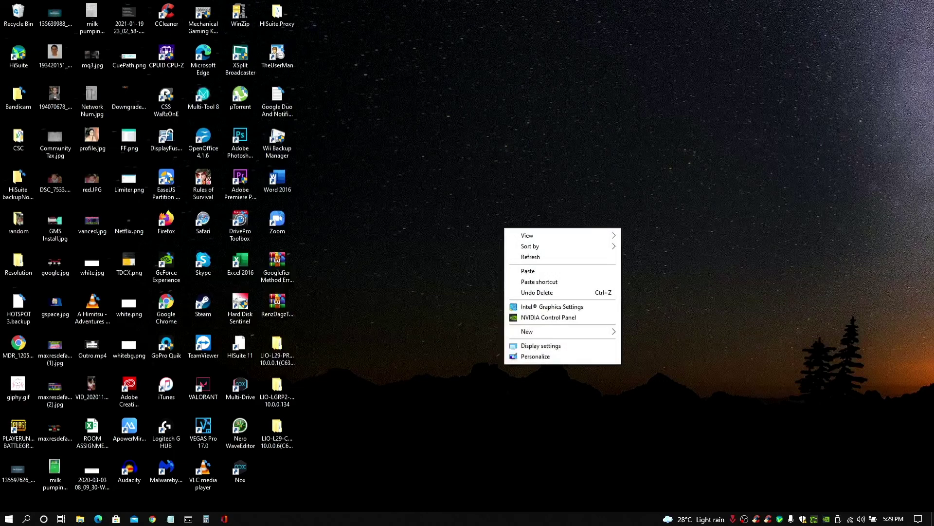
key(e)
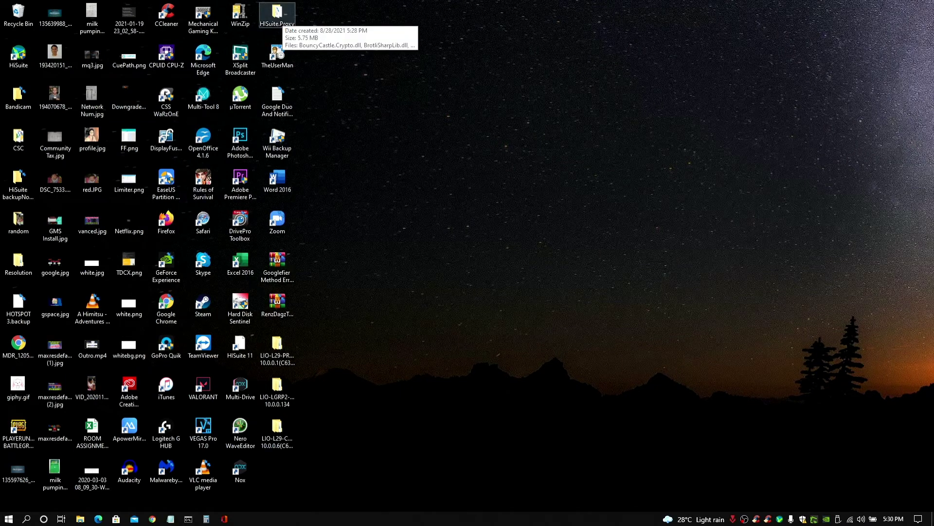
double_click(277, 14)
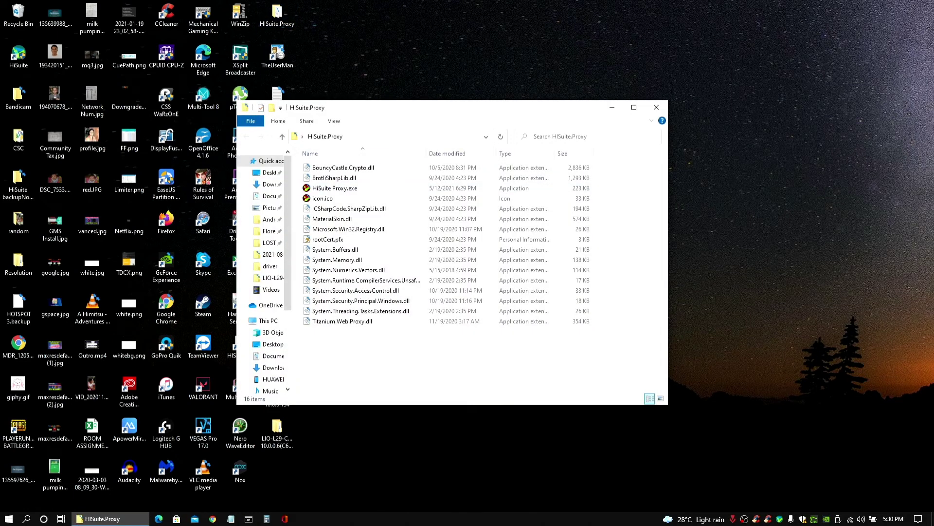
click(657, 107)
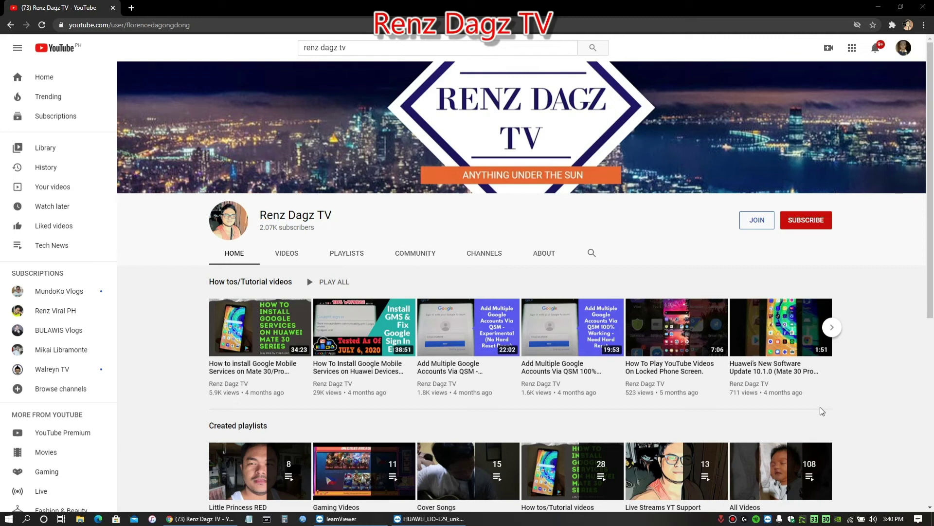
Subscribe to the YouTube channel with All notifications, then show the mirrored Huawei phone screen.
click(802, 227)
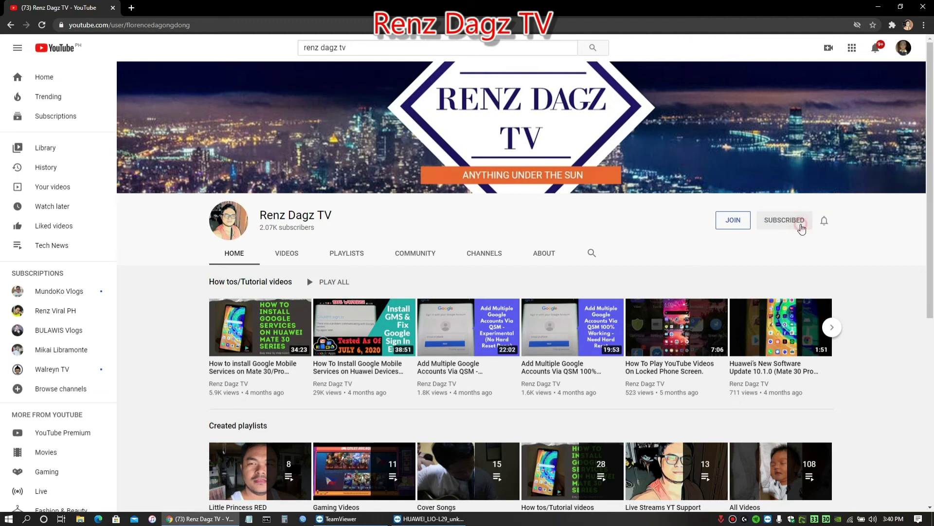
click(824, 220)
click(840, 243)
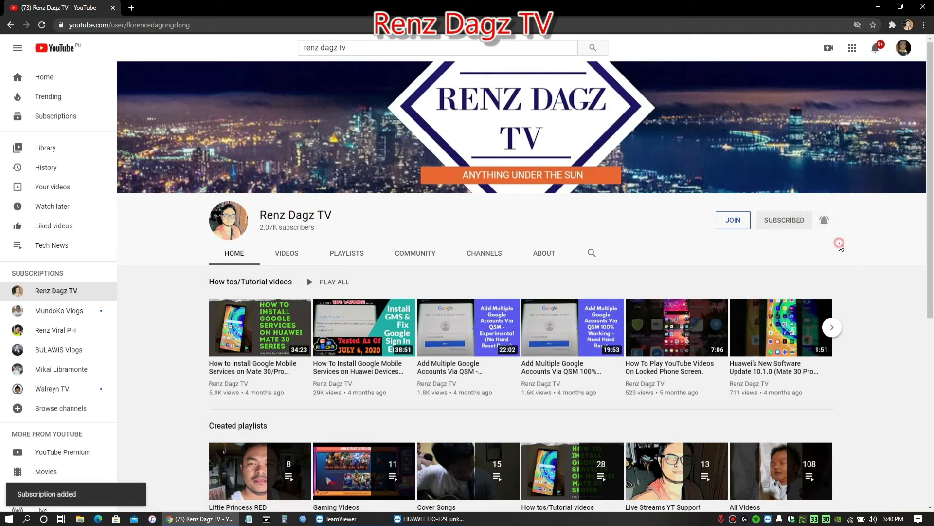
click(878, 7)
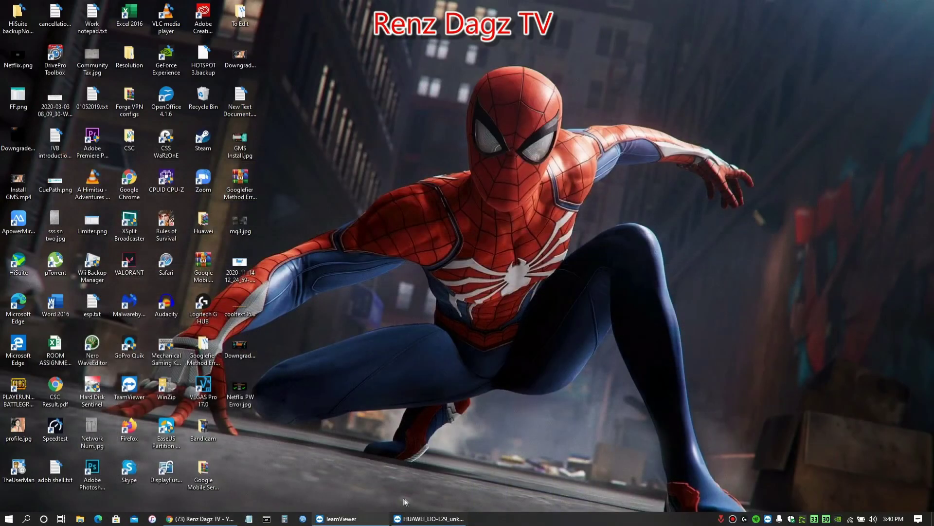
click(428, 518)
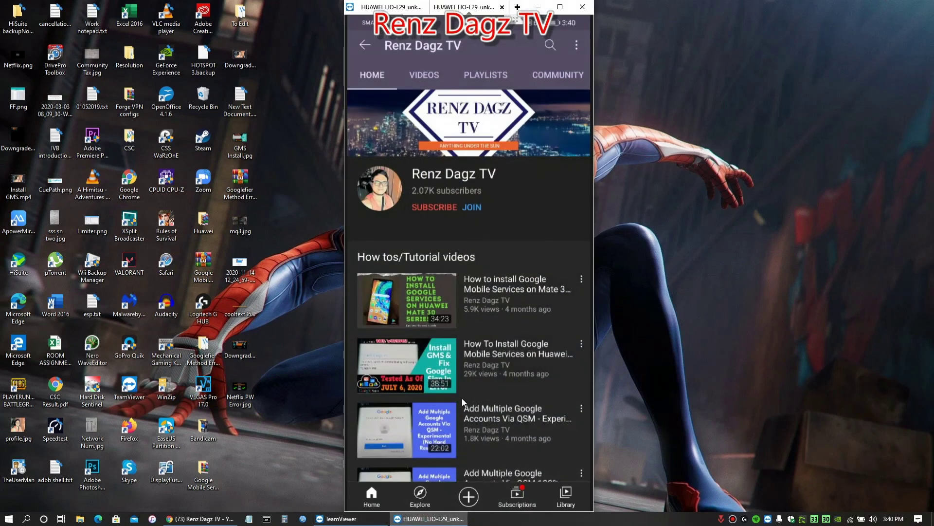